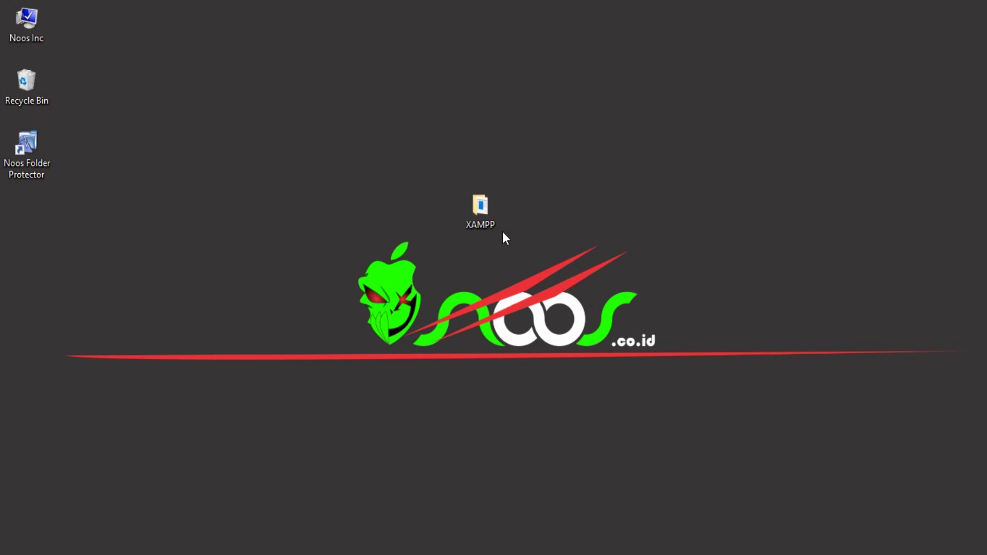
Launch xampp-win32-7.1.4-0-VC14-installer.exe from the XAMPP desktop folder and close the folder window.
click(489, 222)
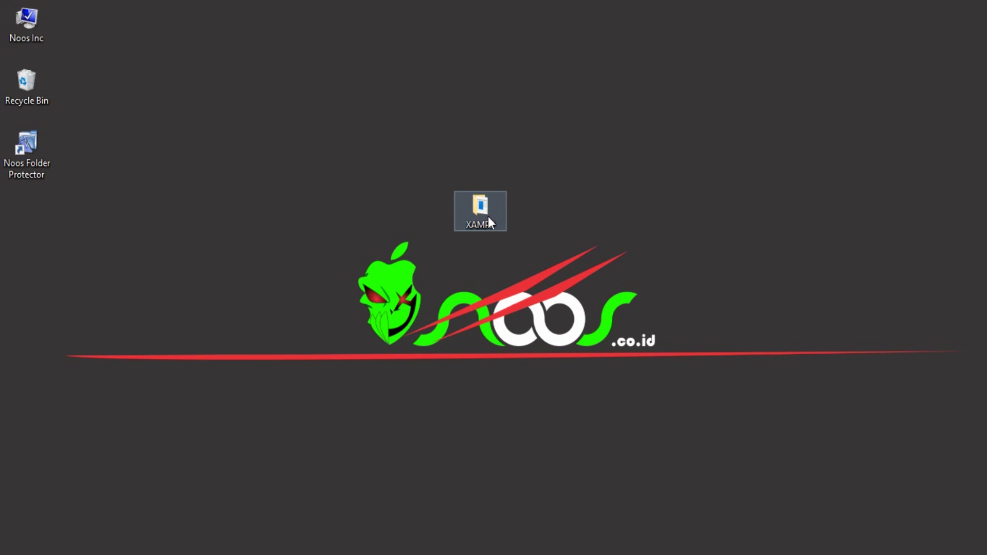
double_click(488, 218)
click(313, 175)
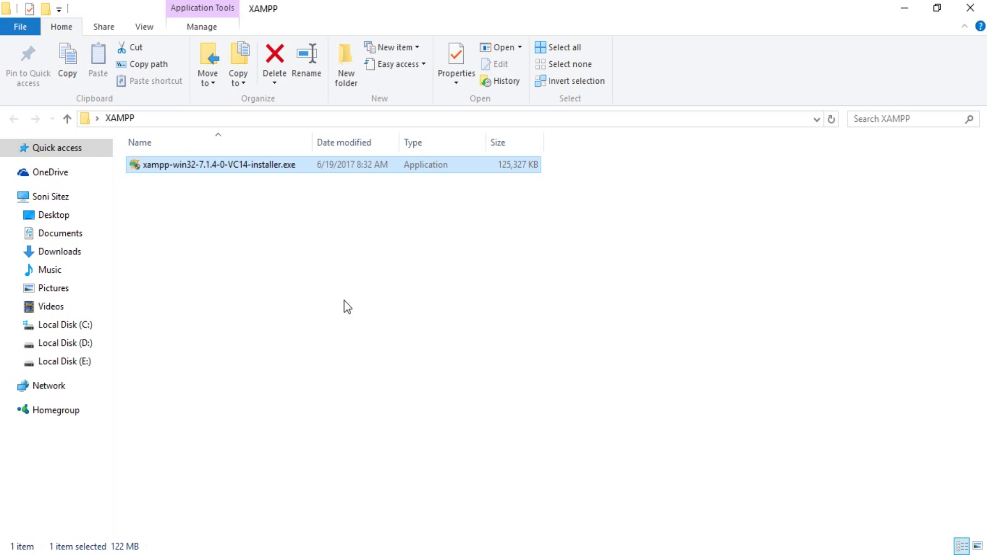
right_click(202, 167)
click(226, 144)
click(966, 14)
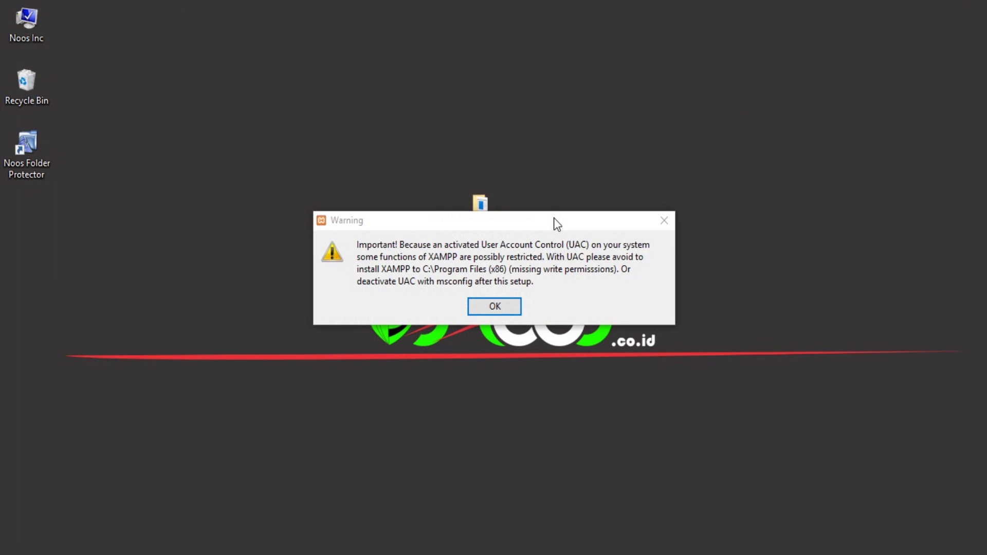
Acknowledge the User Account Control warning and continue the XAMPP setup with all components selected.
click(467, 231)
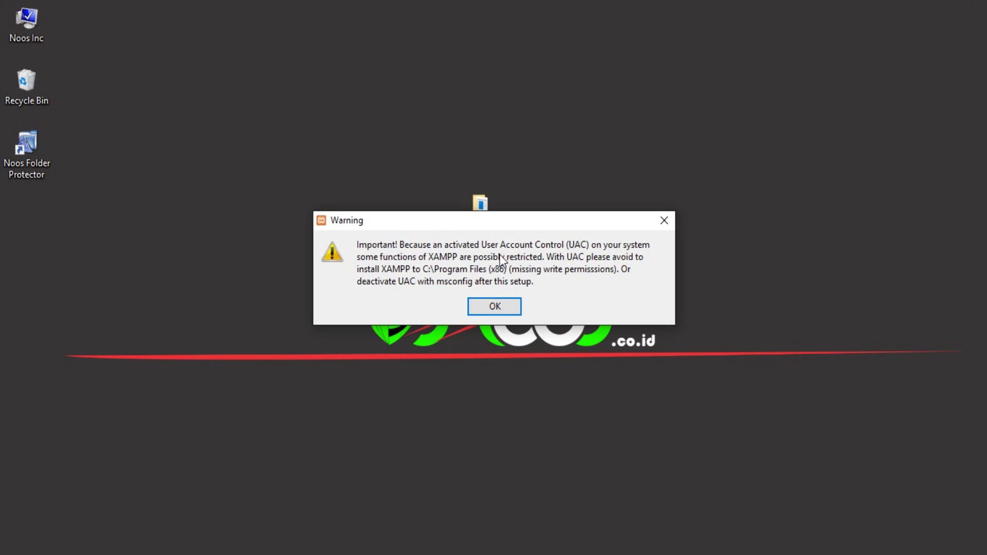
click(497, 307)
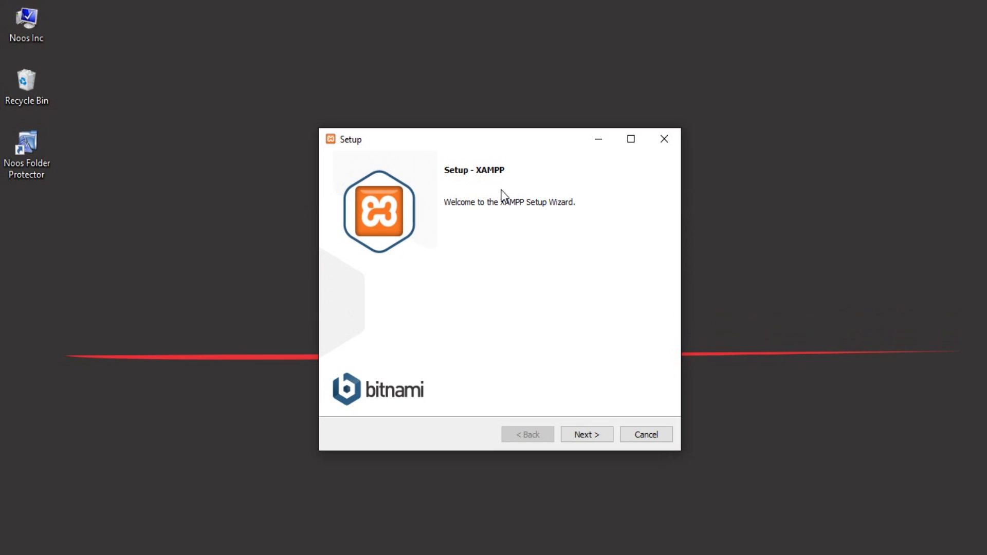
click(596, 432)
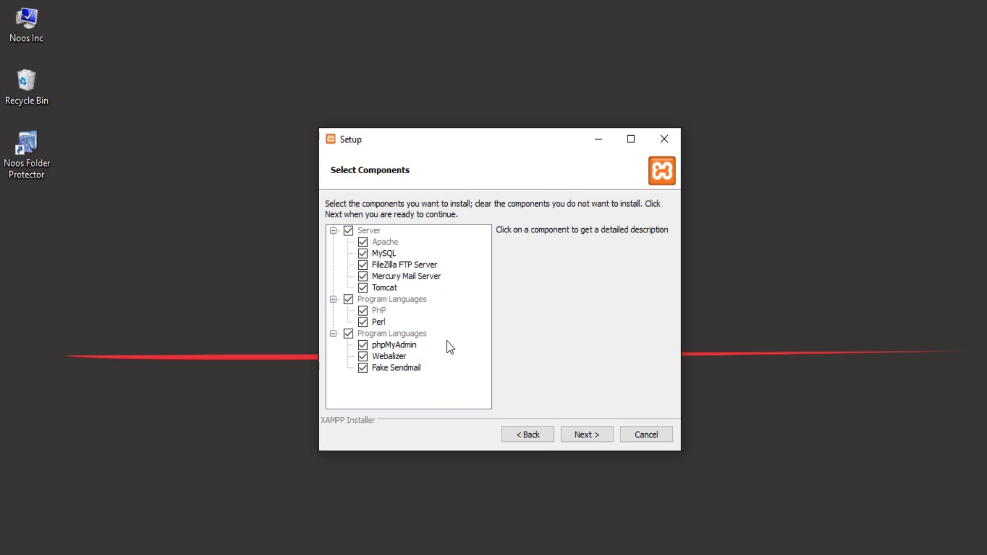
click(595, 430)
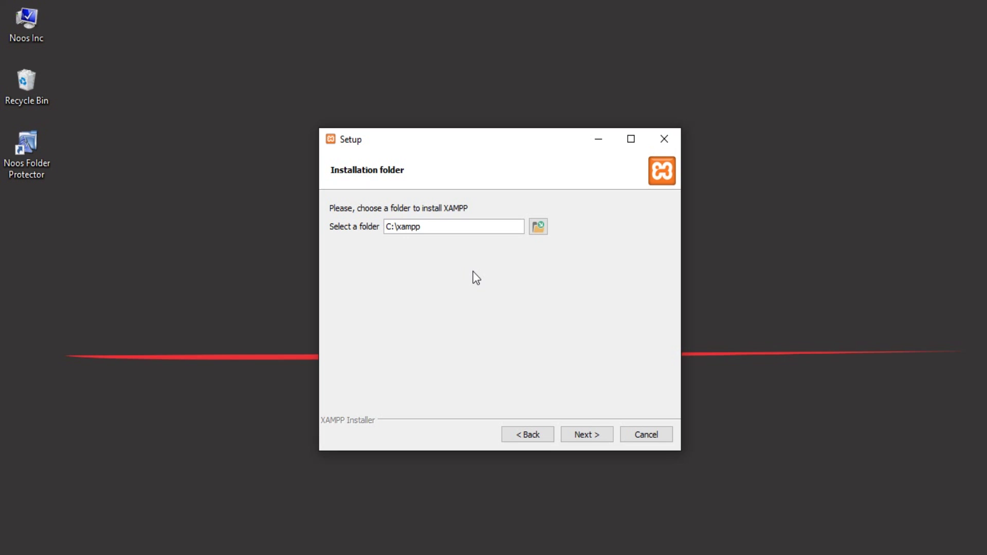
Set the XAMPP installation folder to E:\APP_INSTALL\XAMPP and accept it.
click(538, 227)
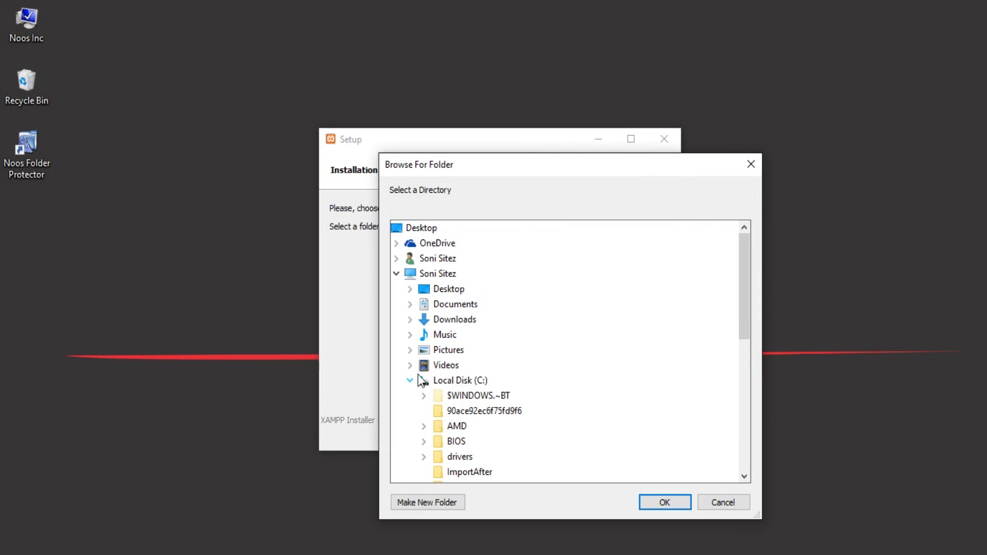
double_click(424, 380)
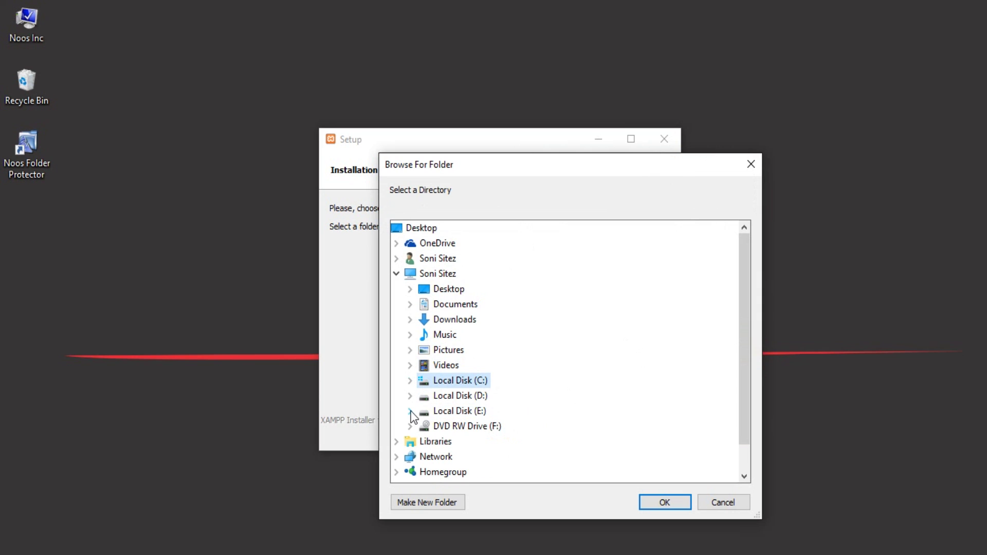
click(416, 410)
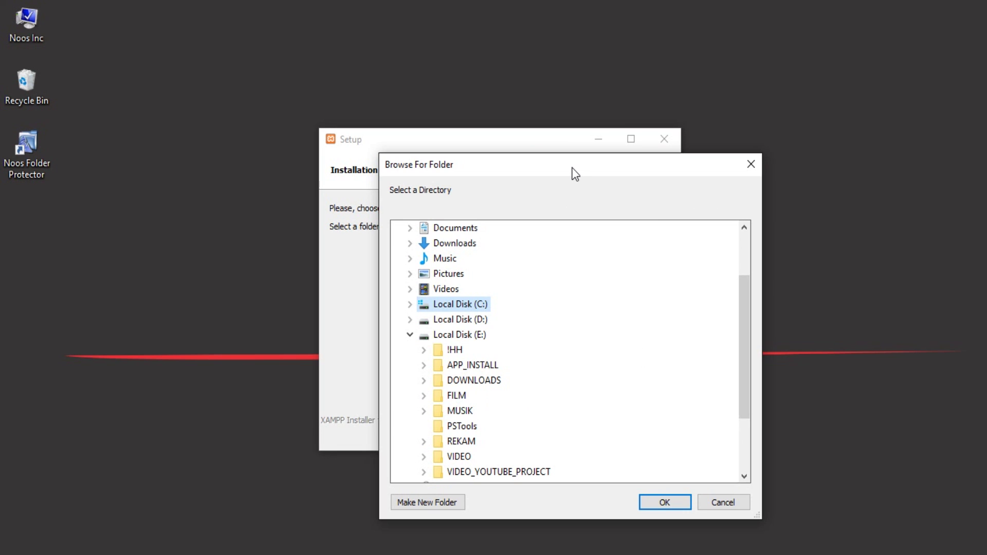
drag(572, 168, 659, 93)
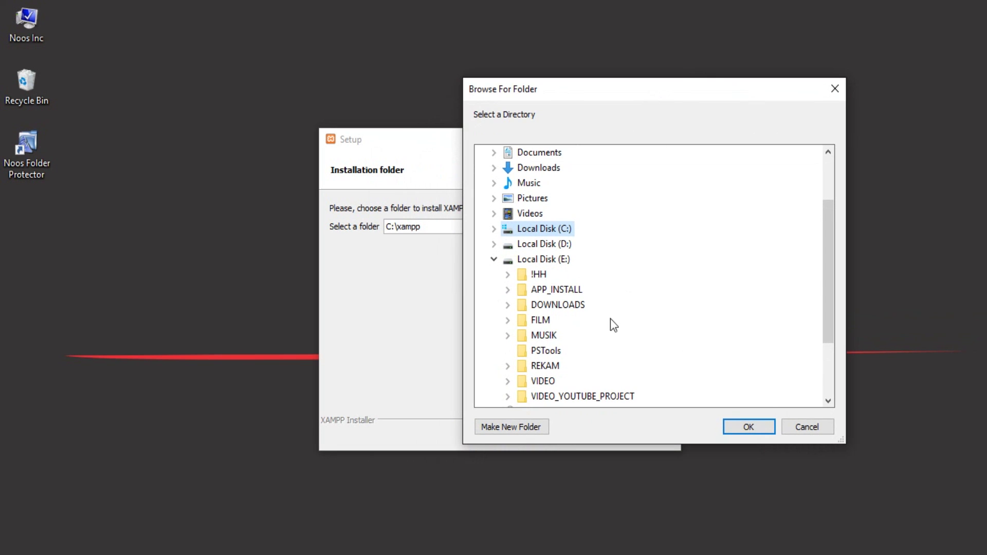
click(508, 291)
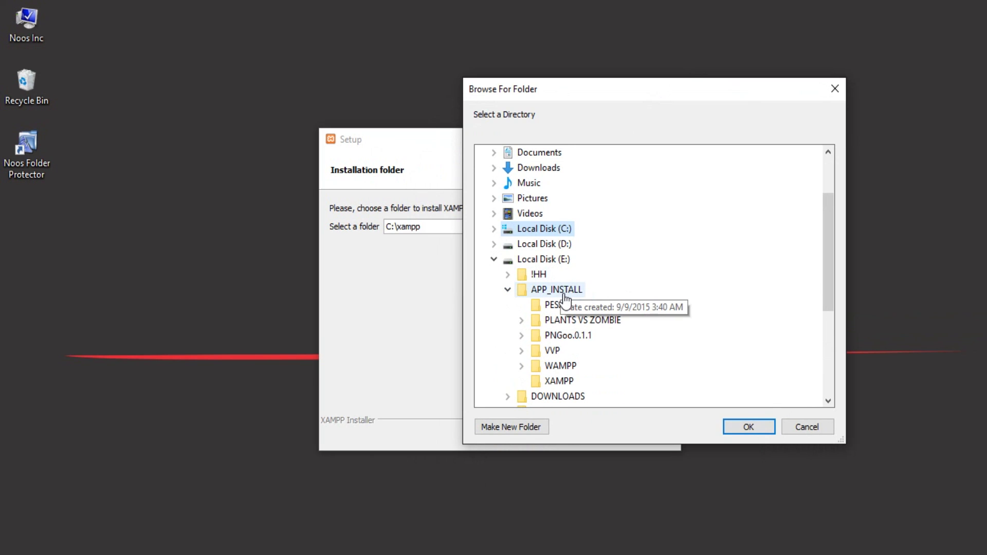
click(540, 382)
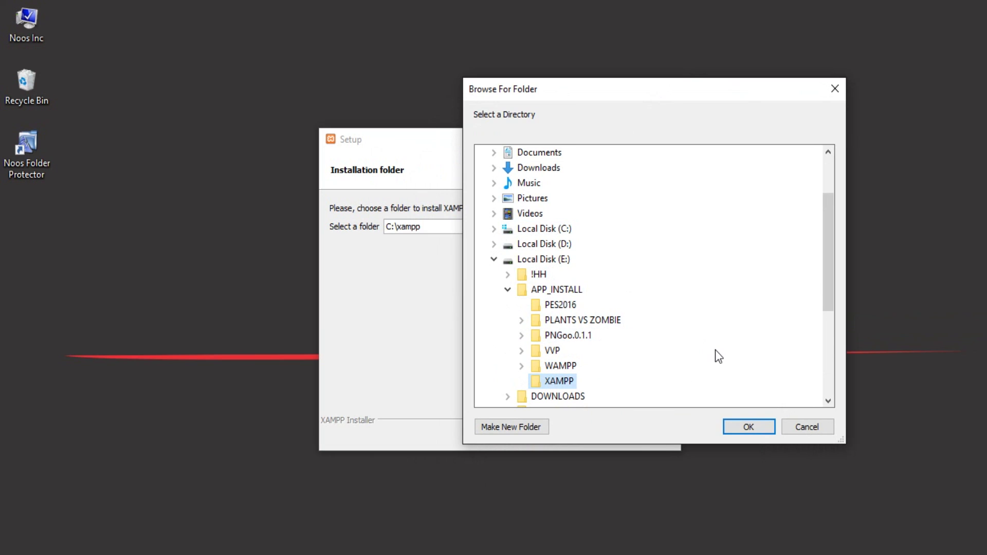
click(749, 426)
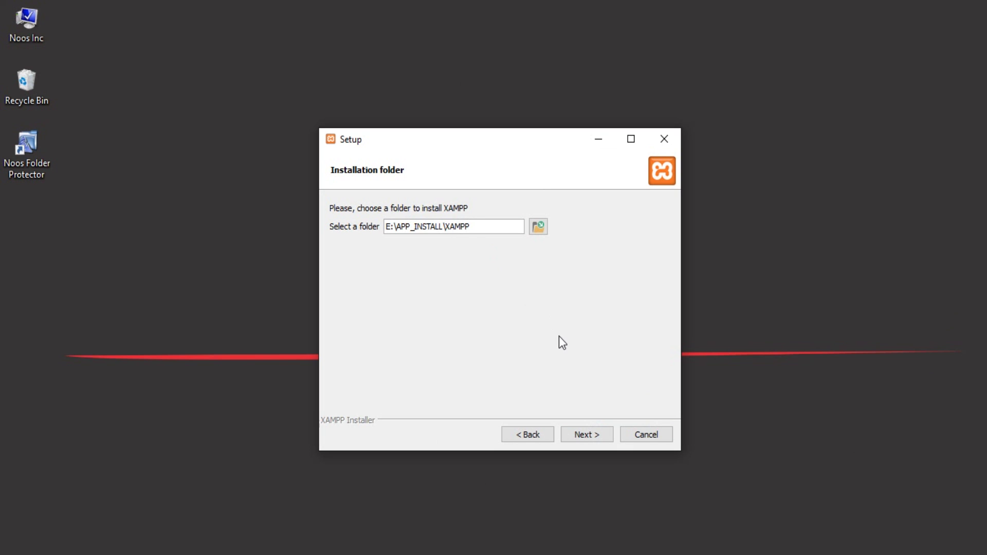
click(586, 435)
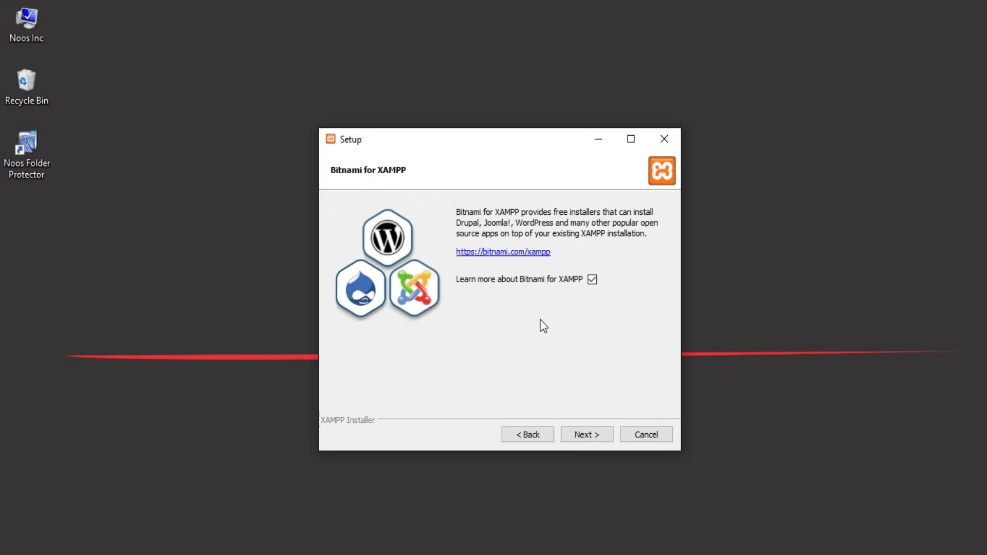
Turn off the option to learn more about Bitnami for XAMPP and start the installation.
click(587, 280)
click(592, 437)
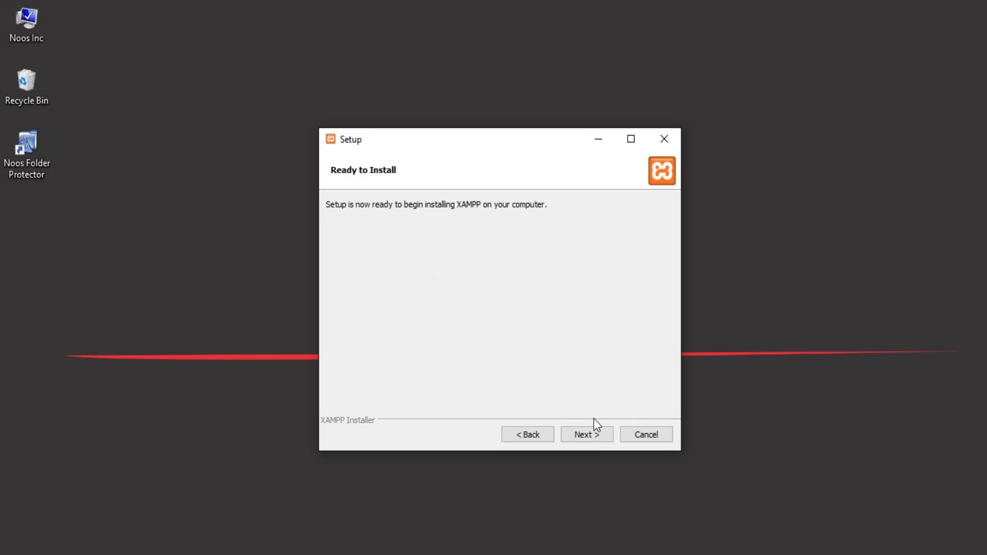
click(593, 433)
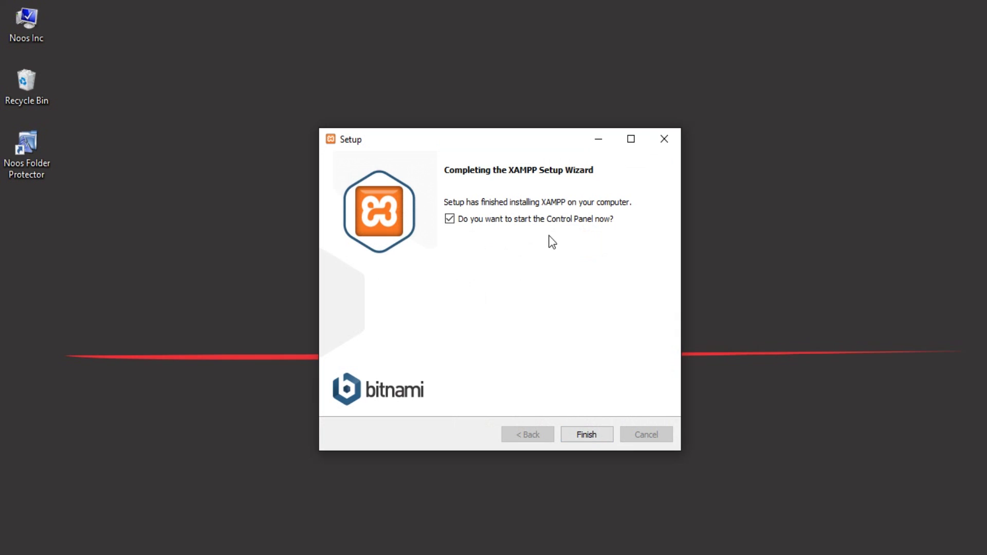
Finish the setup with the Control Panel starting in English, and move its window towards the middle of the desktop.
click(587, 435)
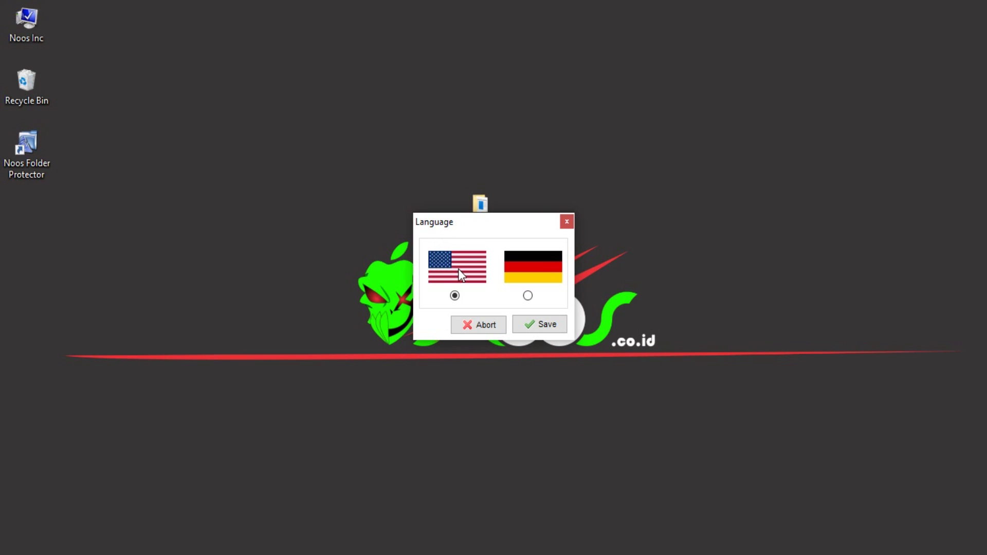
click(544, 325)
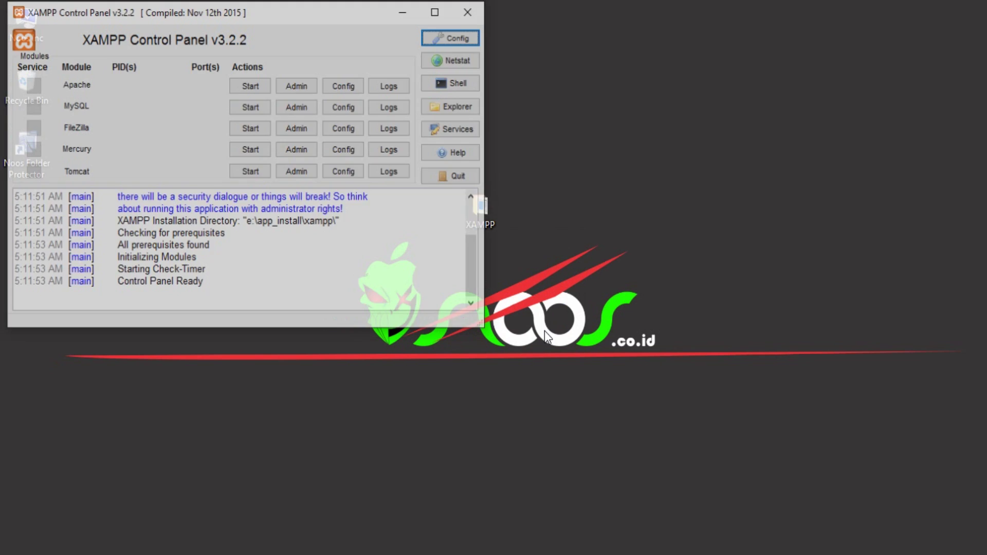
drag(137, 22, 350, 131)
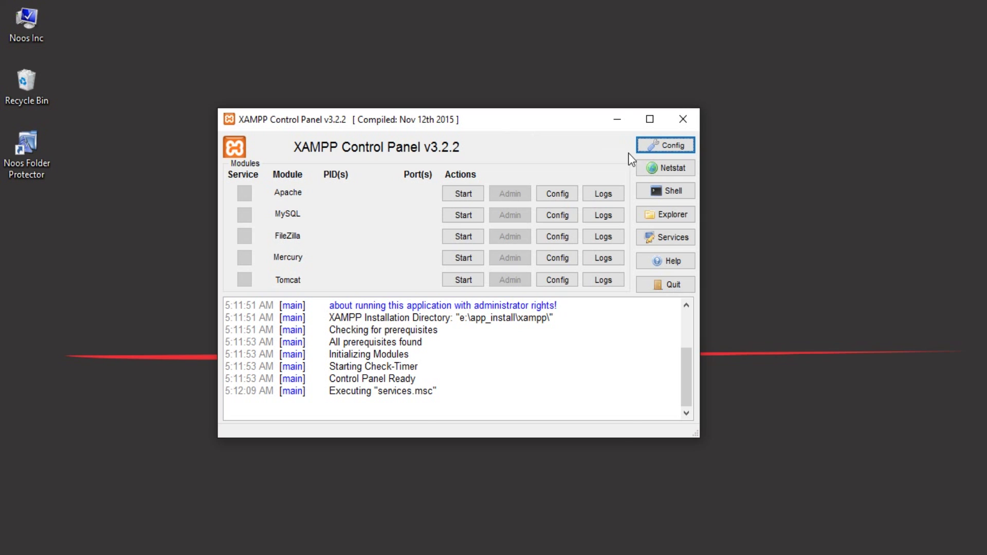
Configure the Control Panel to autostart the Apache and MySQL modules and save the settings.
click(654, 144)
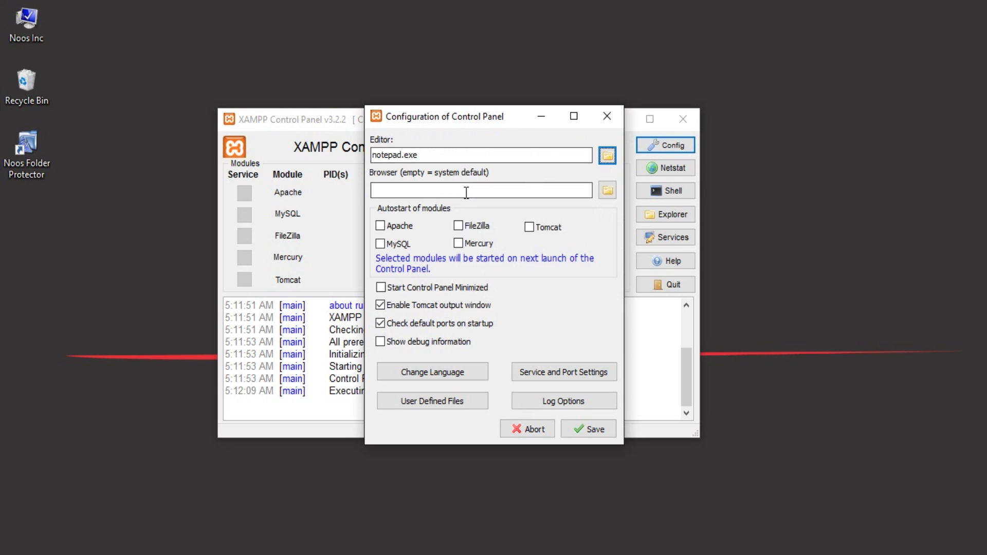
click(406, 229)
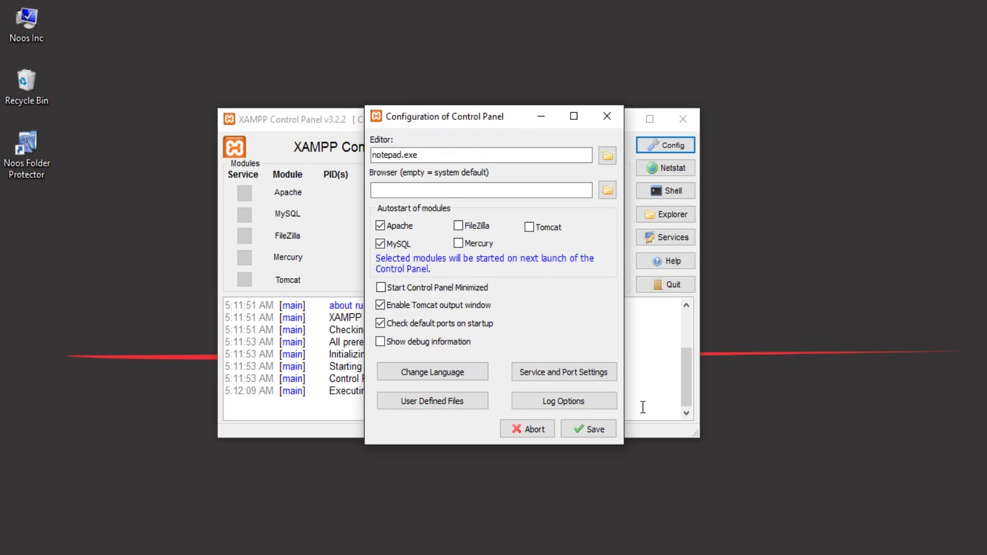
click(597, 430)
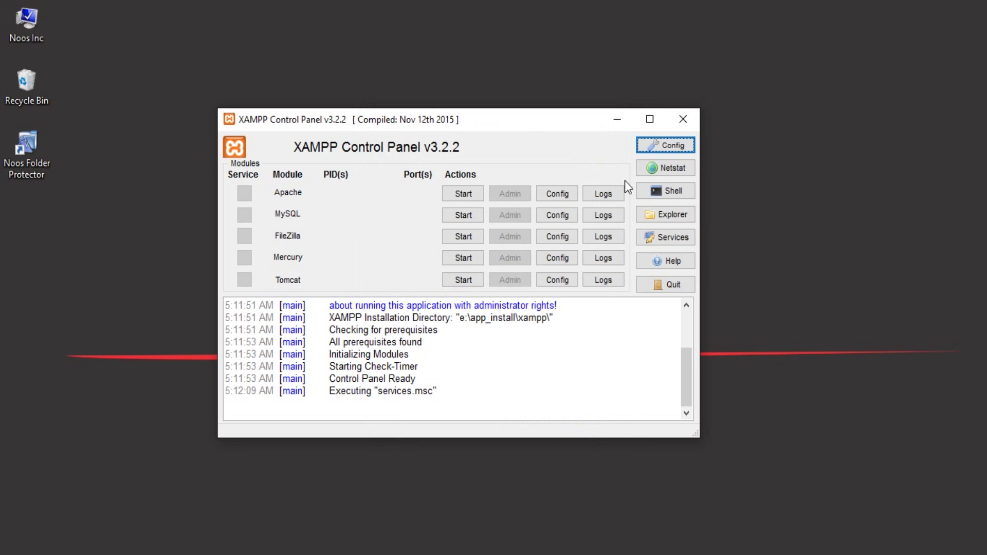
click(656, 144)
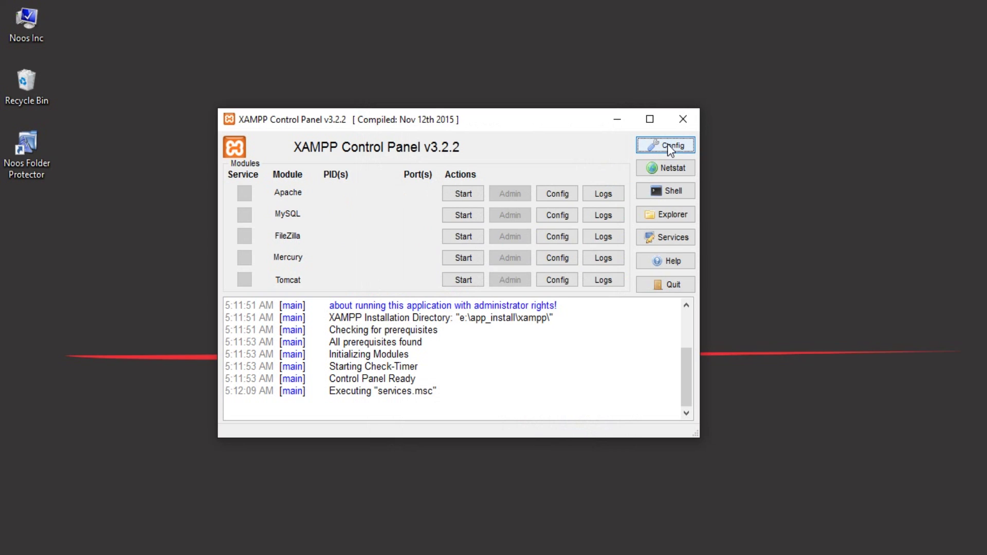
Start the Apache and MySQL modules.
click(477, 196)
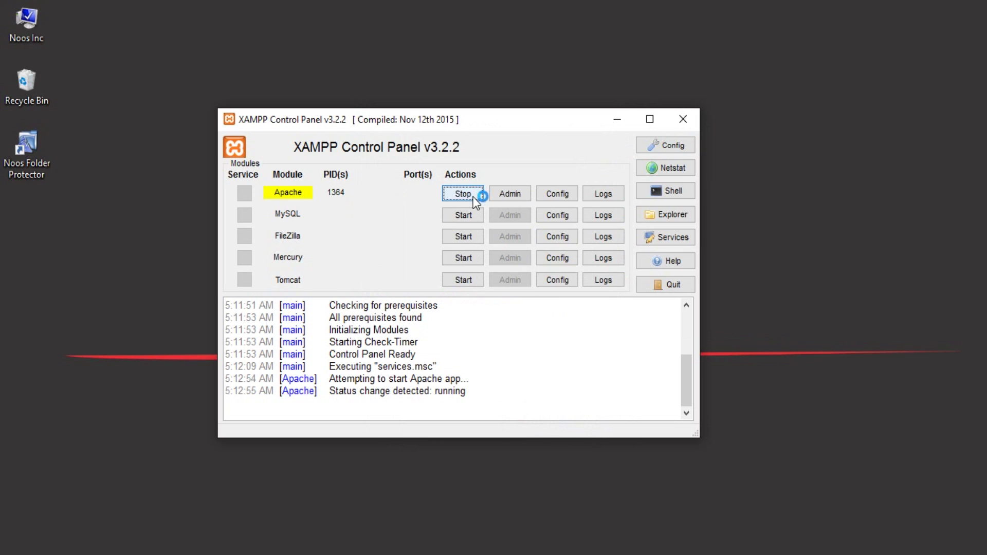
click(470, 215)
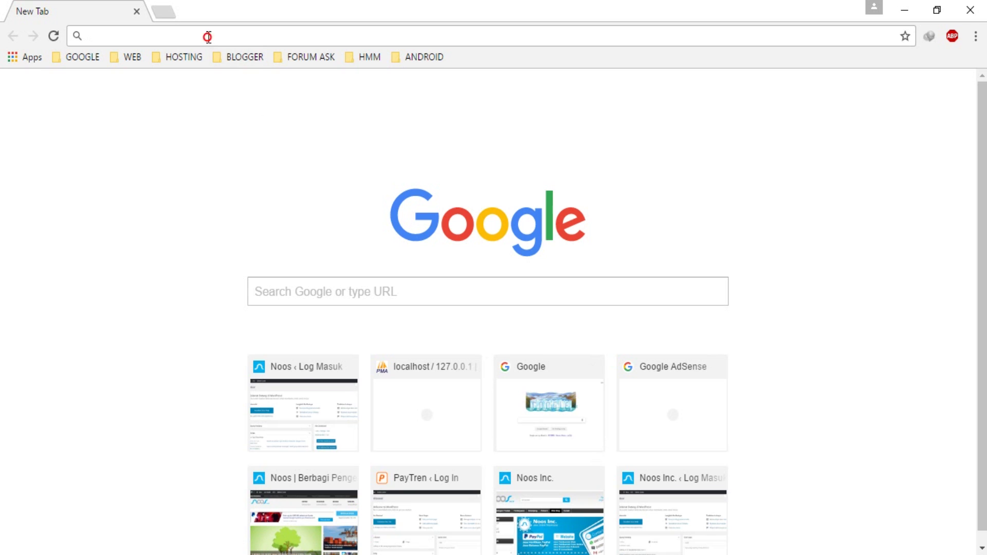
Switch to Chrome, open localhost and look through the XAMPP dashboard page.
text(lo)
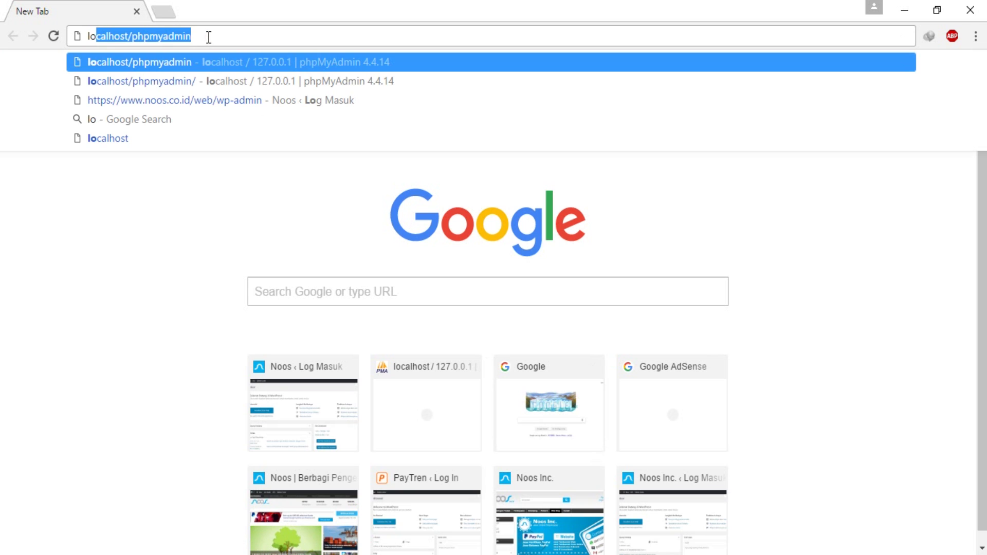
key(Right)
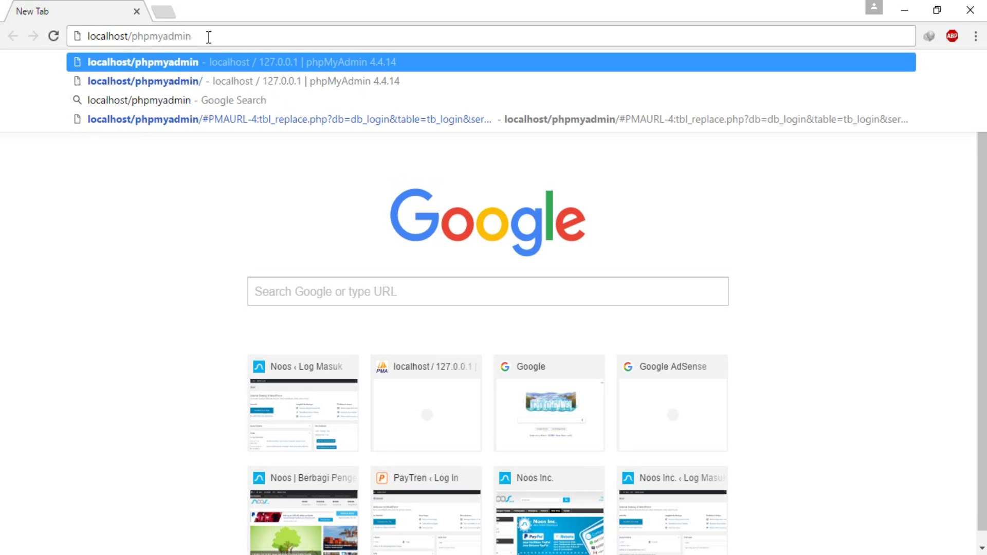
key(BackSpace)
key(BackSpace)
key(BackSpace)
key(BackSpace)
key(BackSpace)
key(BackSpace)
key(BackSpace)
key(BackSpace)
key(BackSpace)
key(BackSpace)
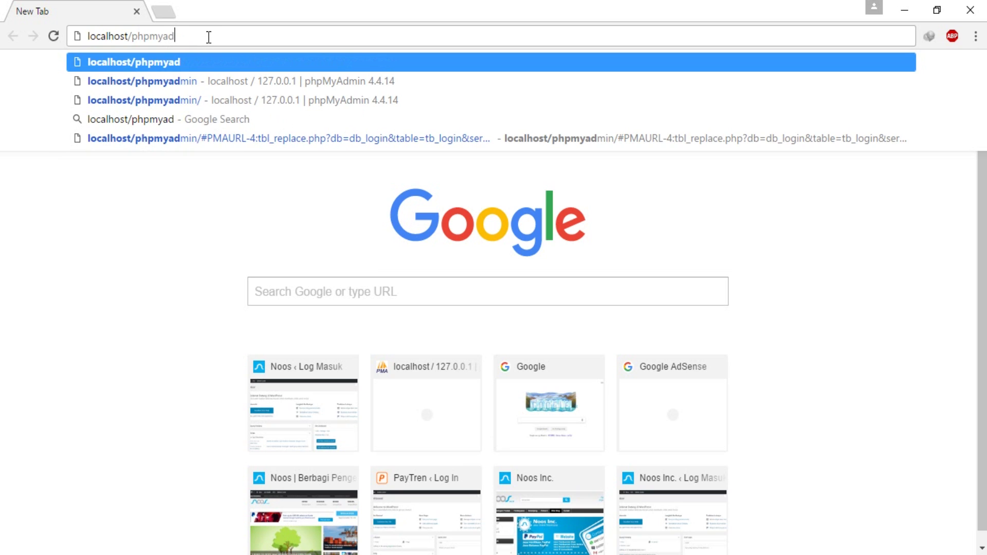
key(Return)
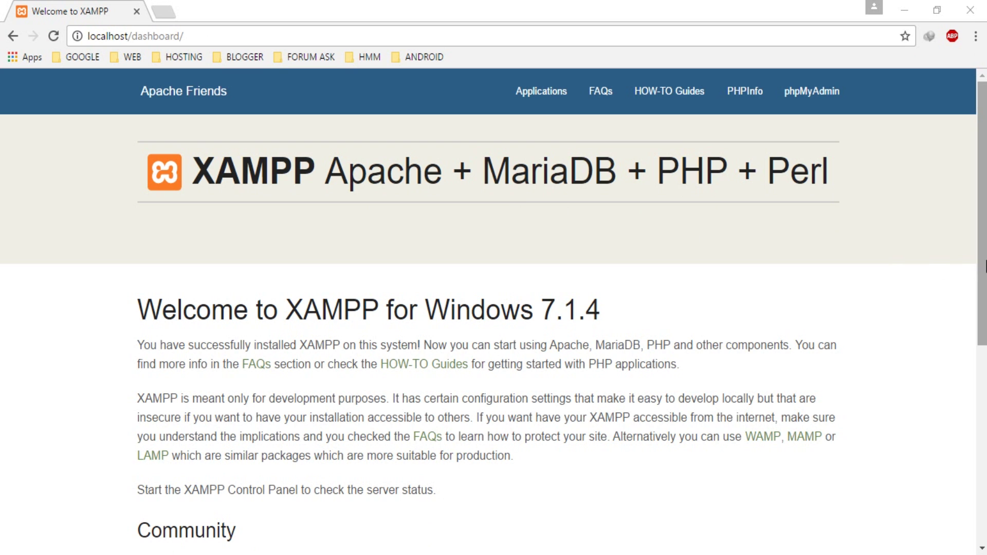
click(978, 287)
drag(979, 287, 963, 223)
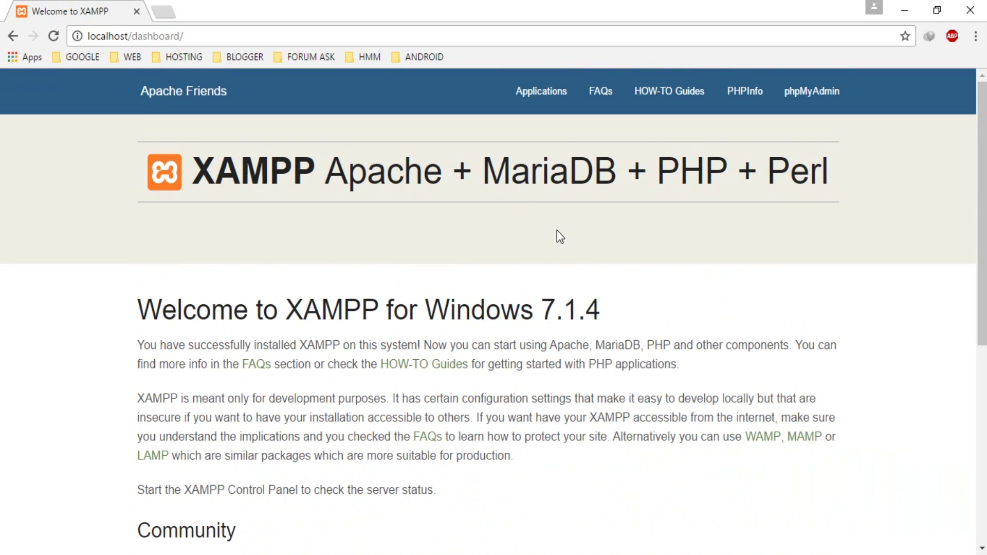
Open phpMyAdmin from the XAMPP dashboard and create a database named bla.
click(811, 96)
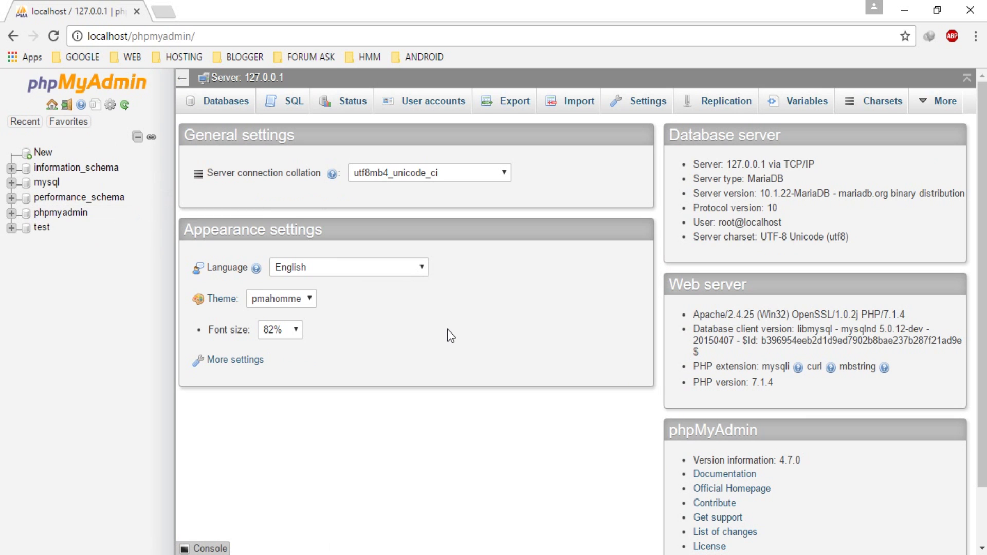
click(216, 109)
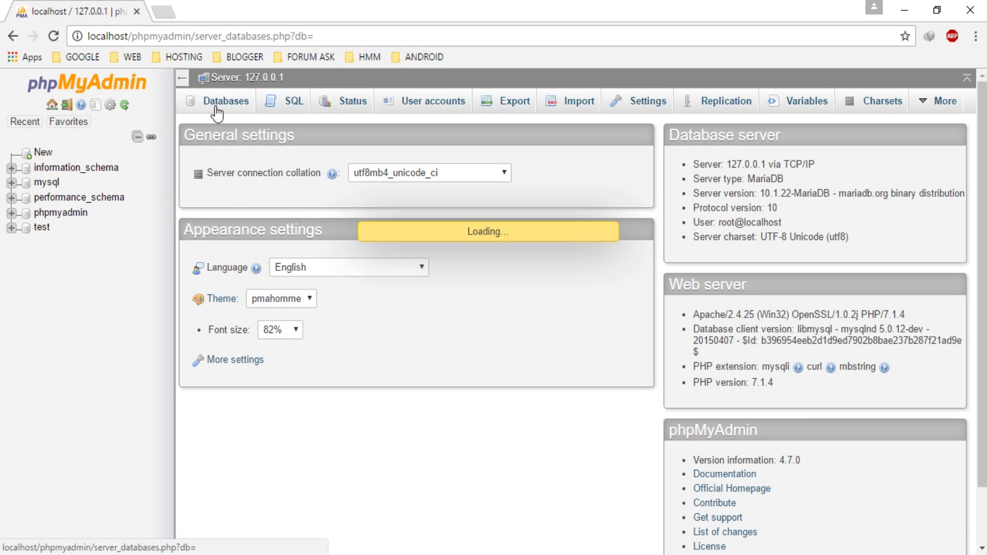
click(273, 214)
text(bla)
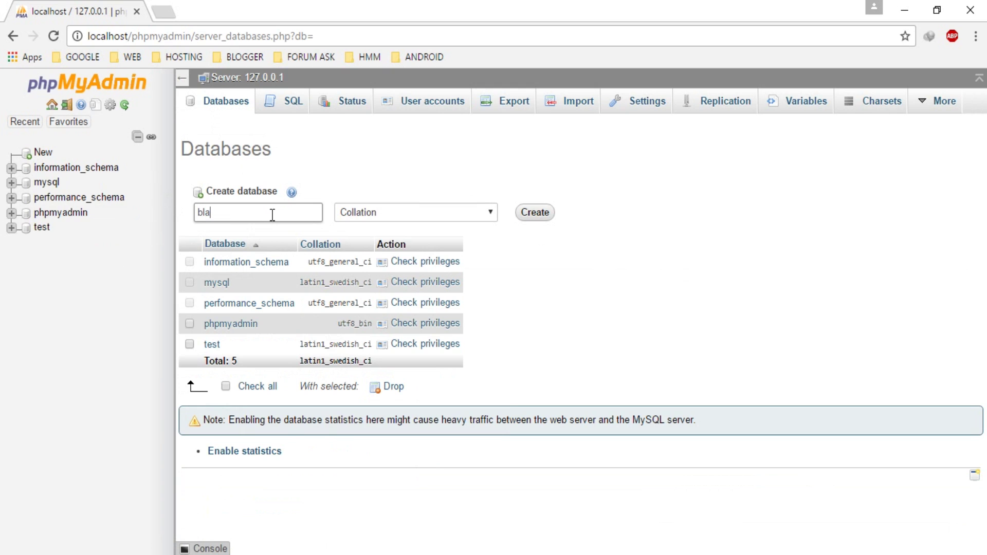
click(540, 215)
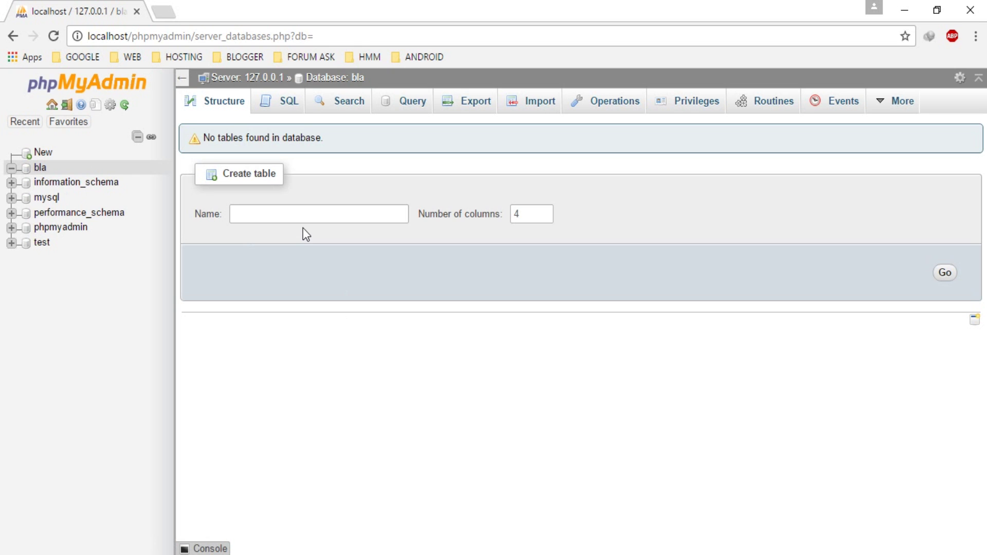
Switch to File Explorer and open the htdocs folder at E:\APP_INSTALL\XAMPP.
key(super+r)
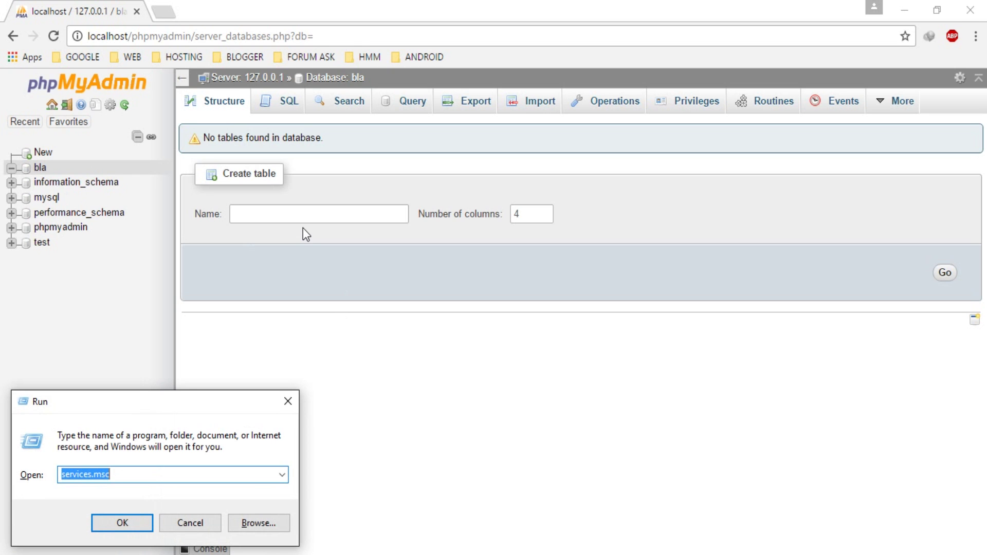
click(292, 404)
key(super+e)
click(83, 363)
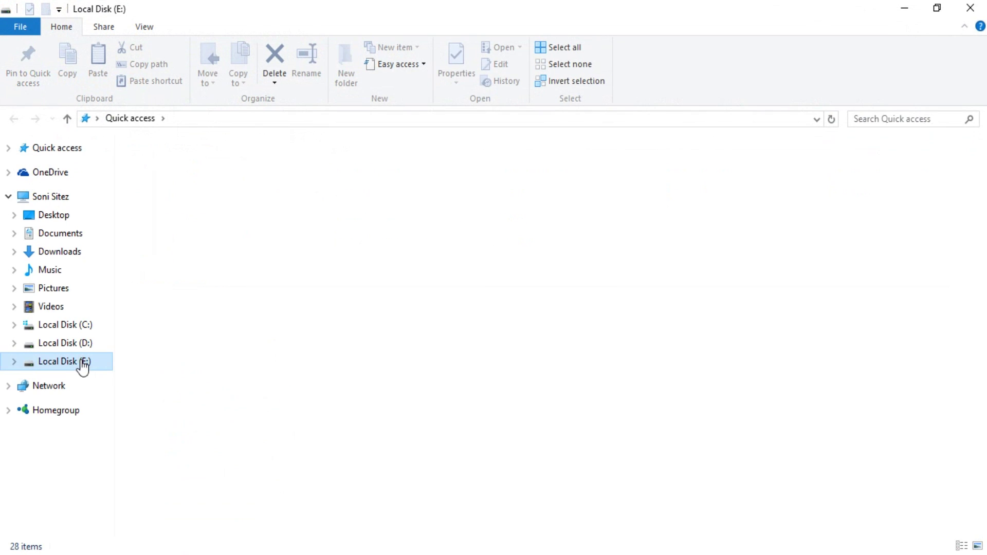
click(194, 182)
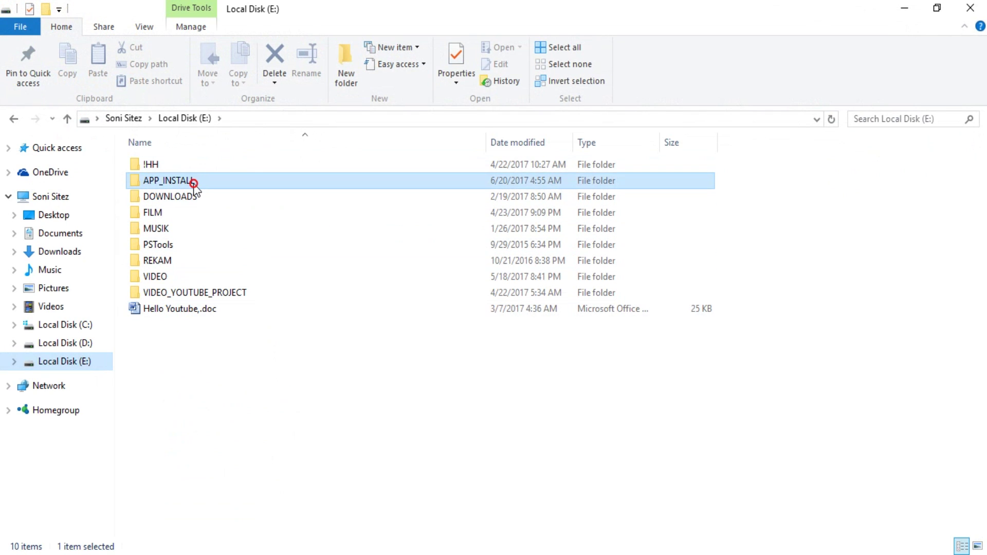
double_click(193, 182)
double_click(184, 244)
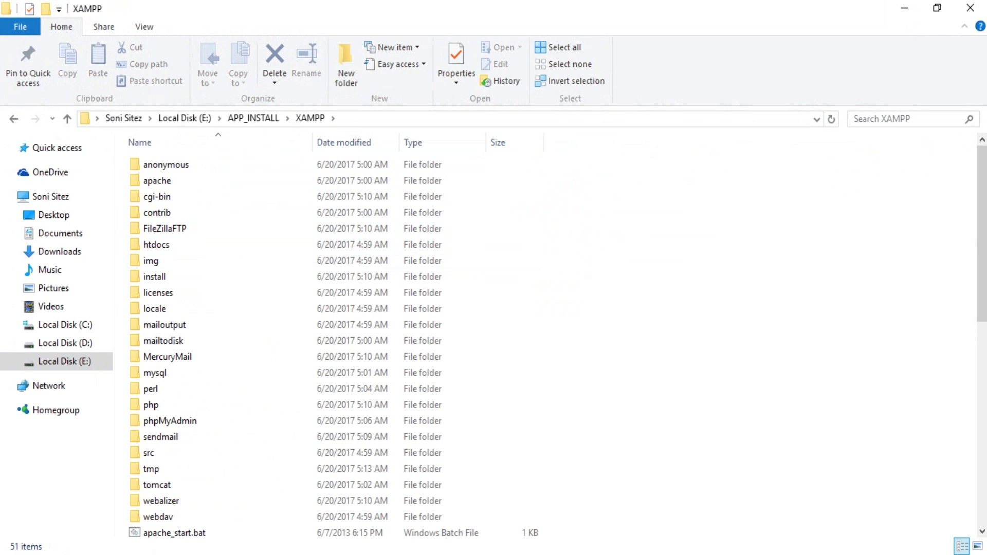
drag(980, 278, 973, 257)
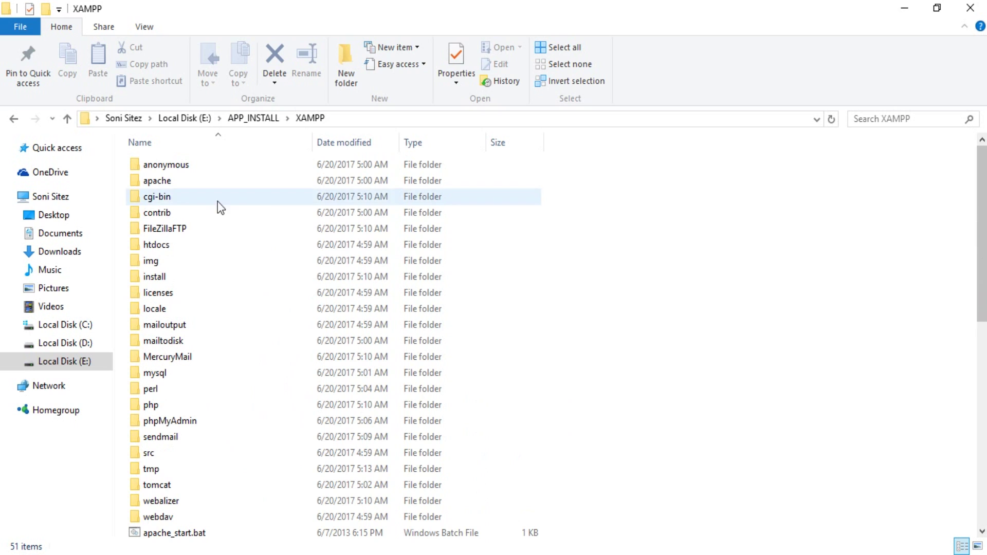
click(185, 248)
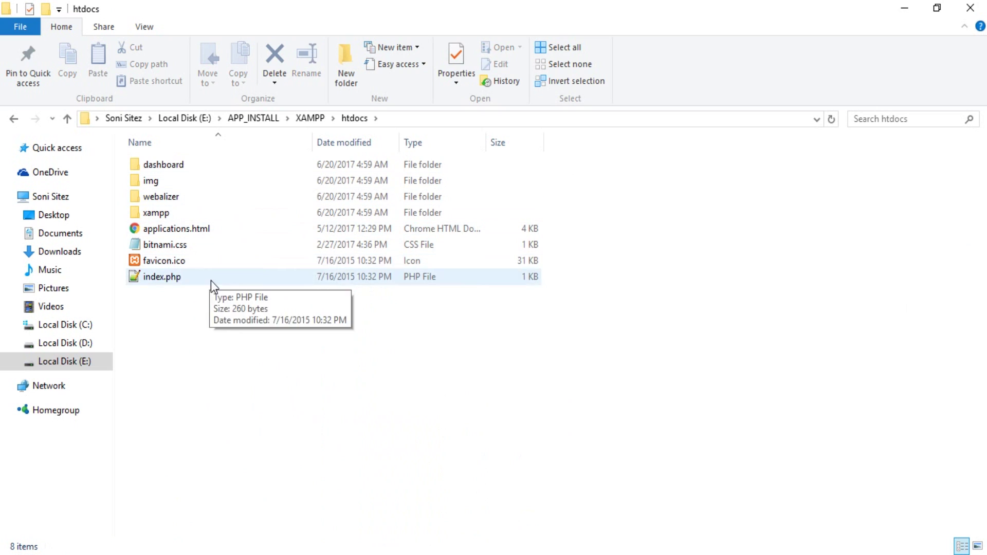
Create a new folder named noos in htdocs.
click(354, 61)
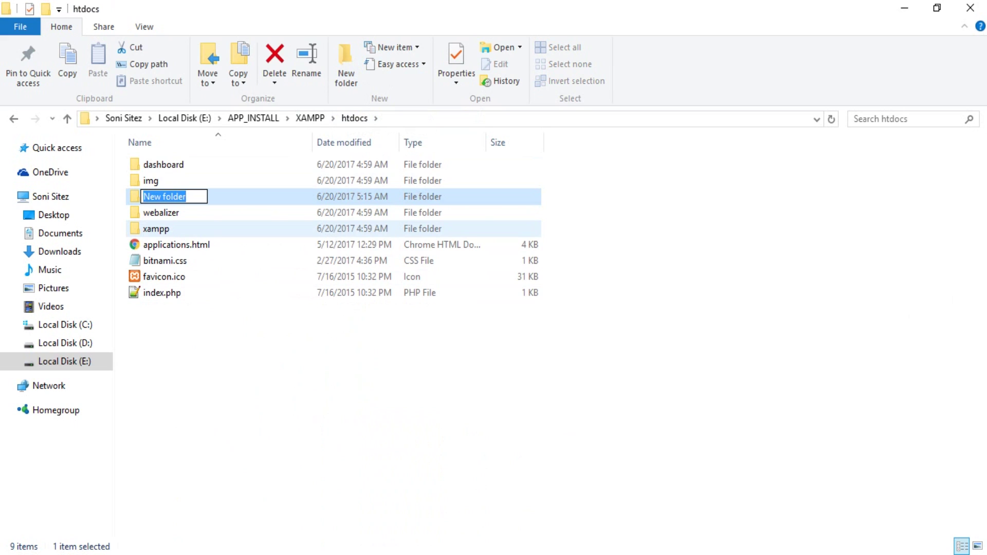
text(noos)
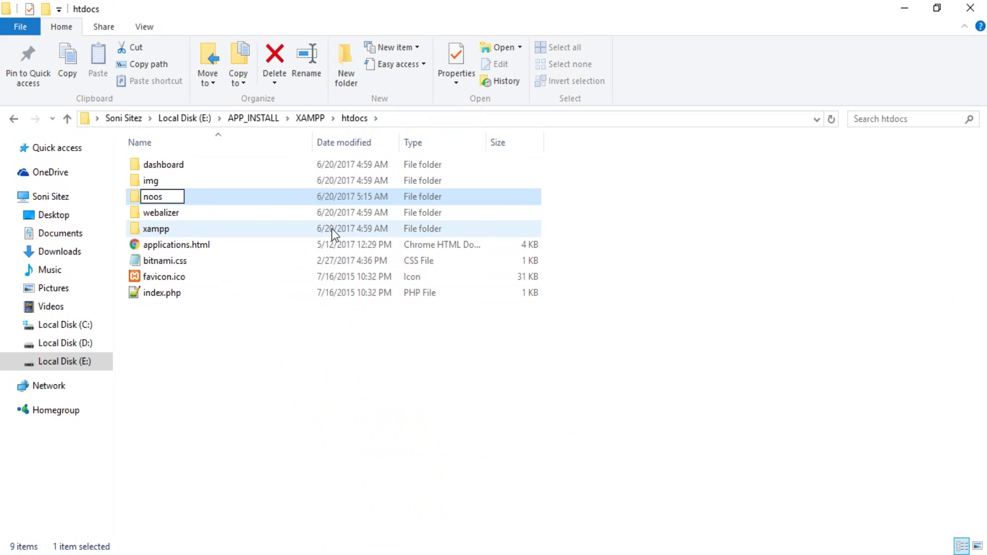
key(Return)
Inside the noos folder, create a new text document and name it index.html, accepting the extension change.
double_click(315, 197)
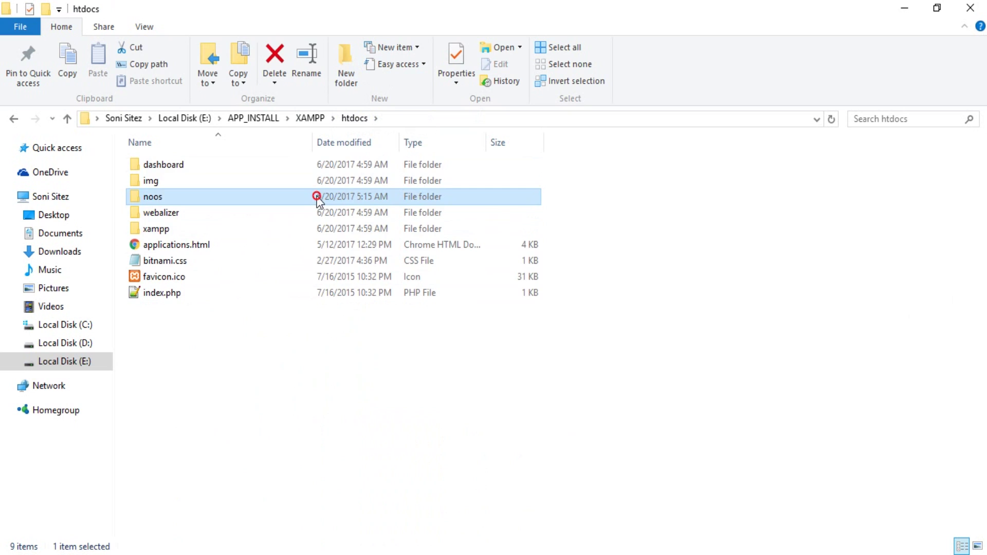
right_click(315, 198)
mouse_move(360, 399)
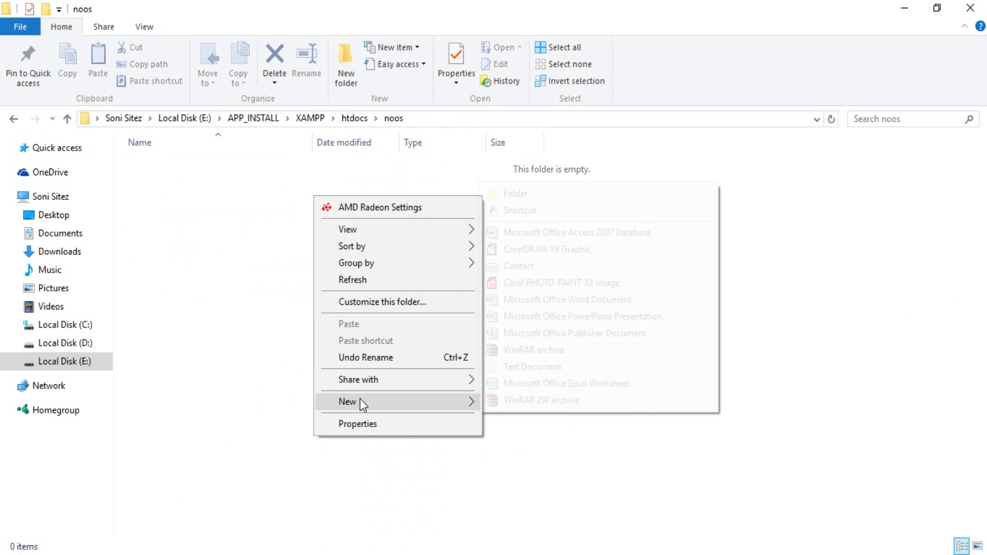
click(507, 368)
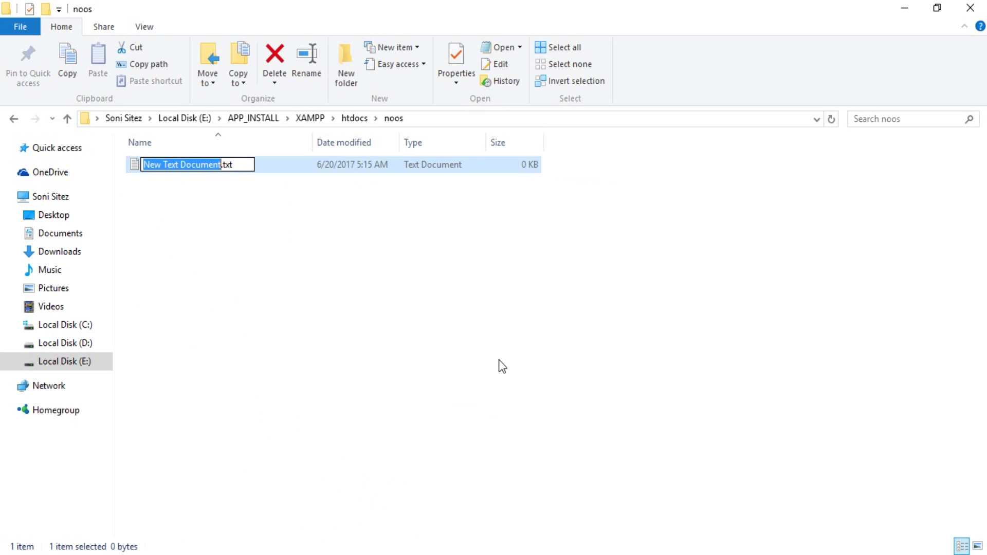
text(index)
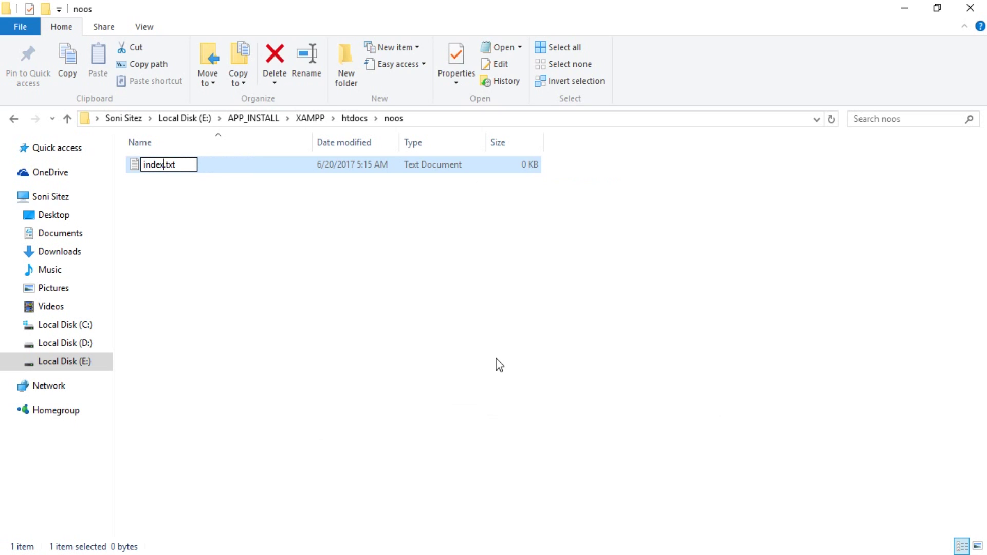
key(Delete)
key(Delete)
key(Delete)
text(html)
key(Return)
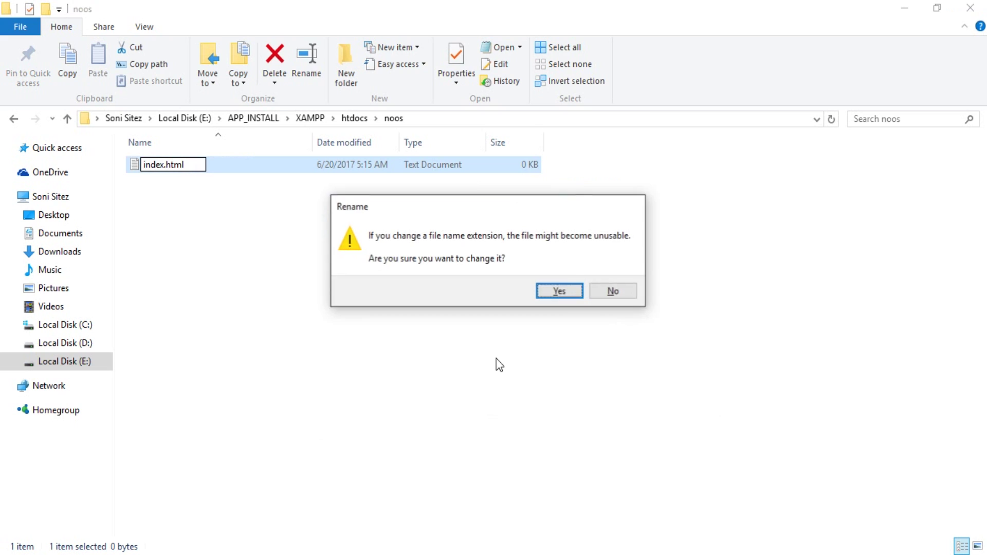
key(Return)
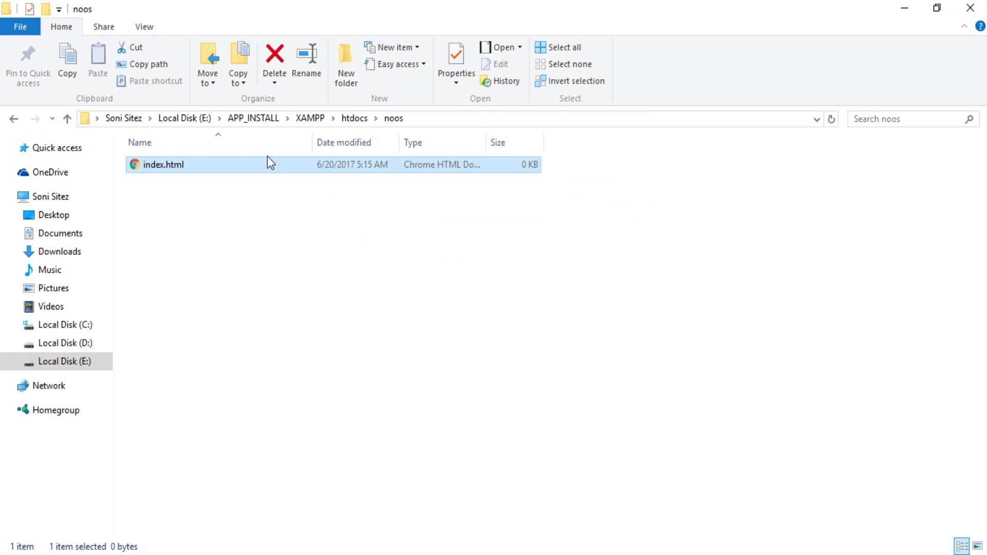
Open index.html in Notepad++ and write opening and closing body tags with an empty line between them.
right_click(266, 162)
click(306, 186)
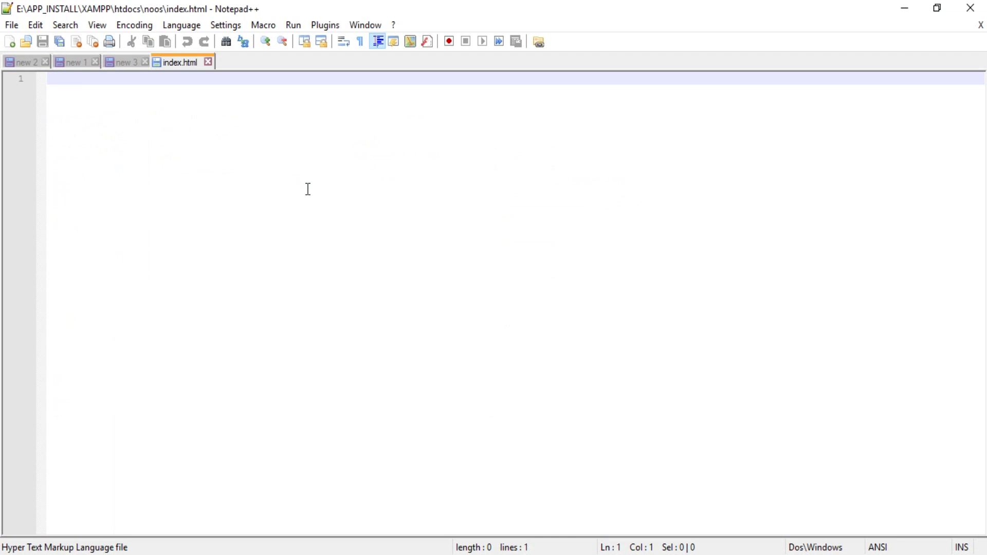
text(<)
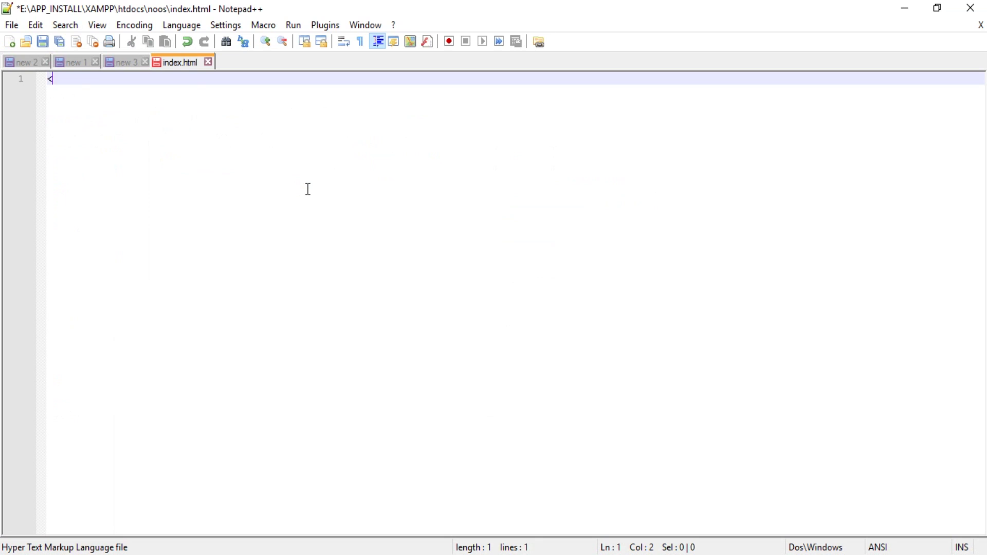
text(bd)
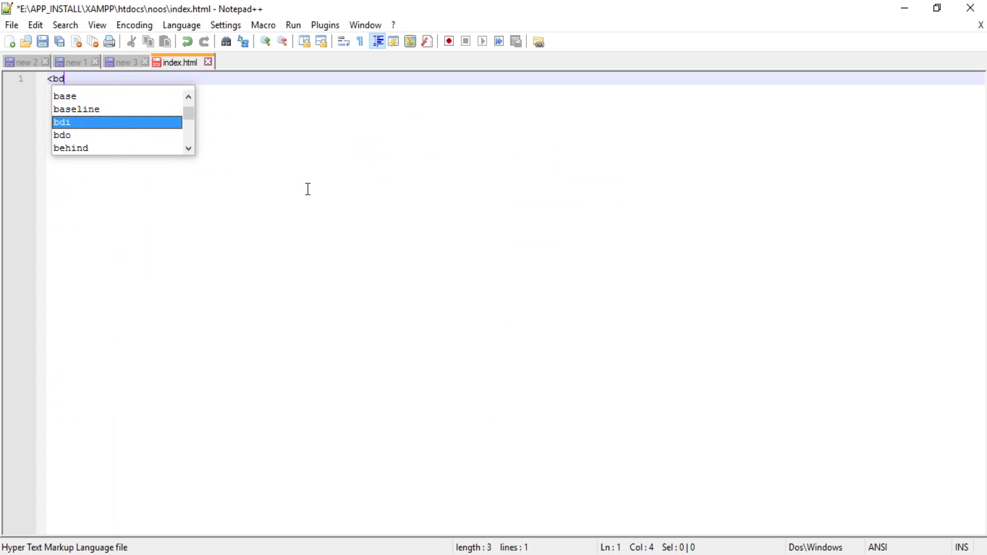
key(BackSpace)
text(ody)
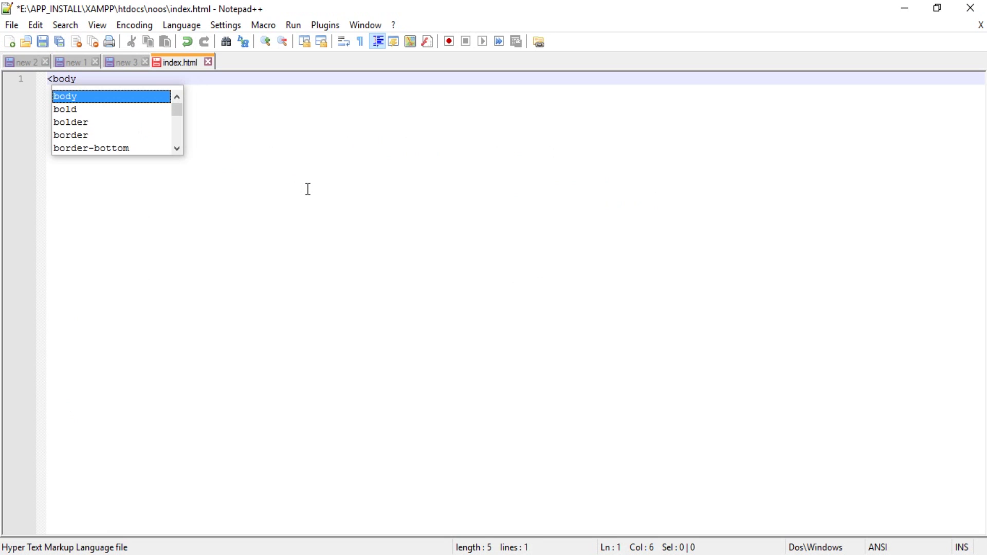
text(>)
key(Return)
key(Return)
text(</body)
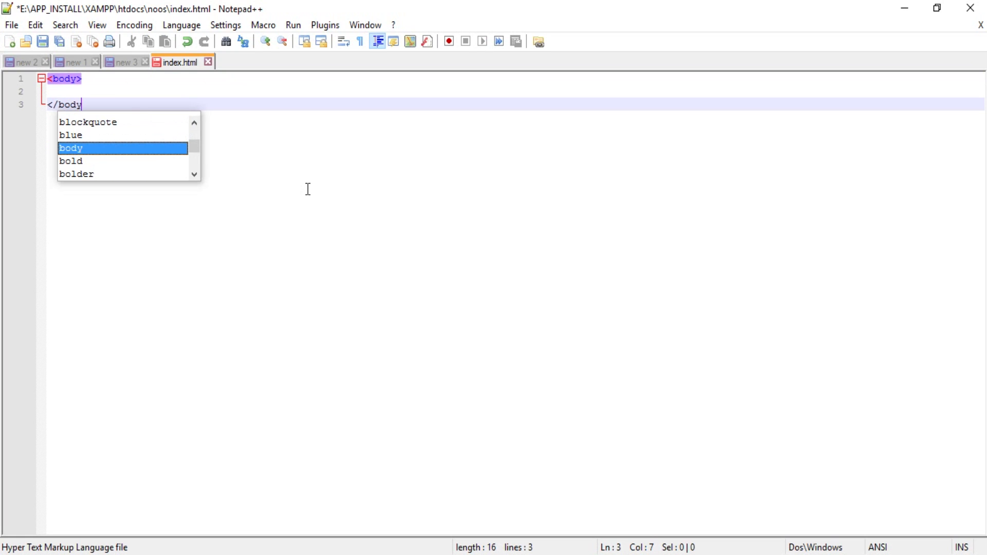
text(>)
key(BackSpace)
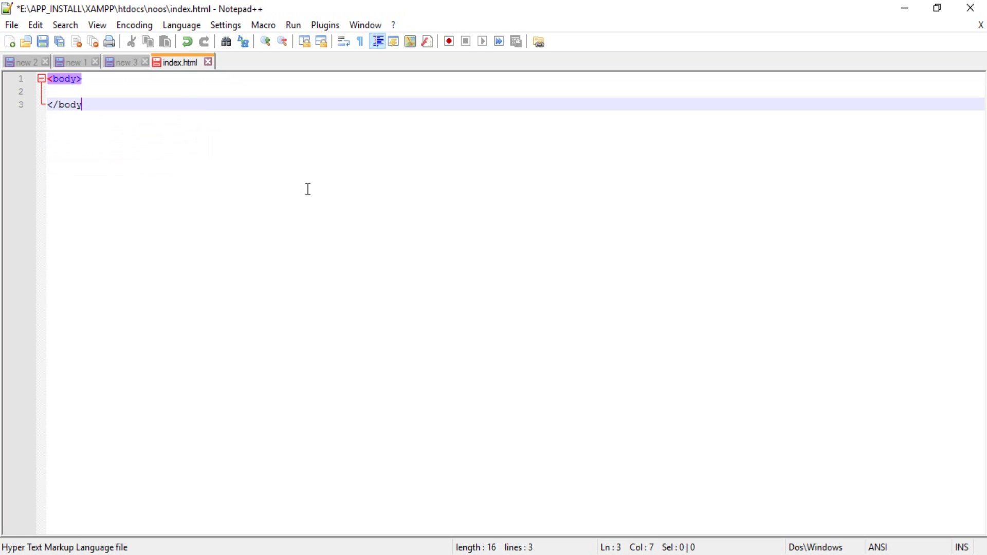
text(>)
Add the text Hai wrapped in h3 tags on the empty line between the body tags.
key(Up)
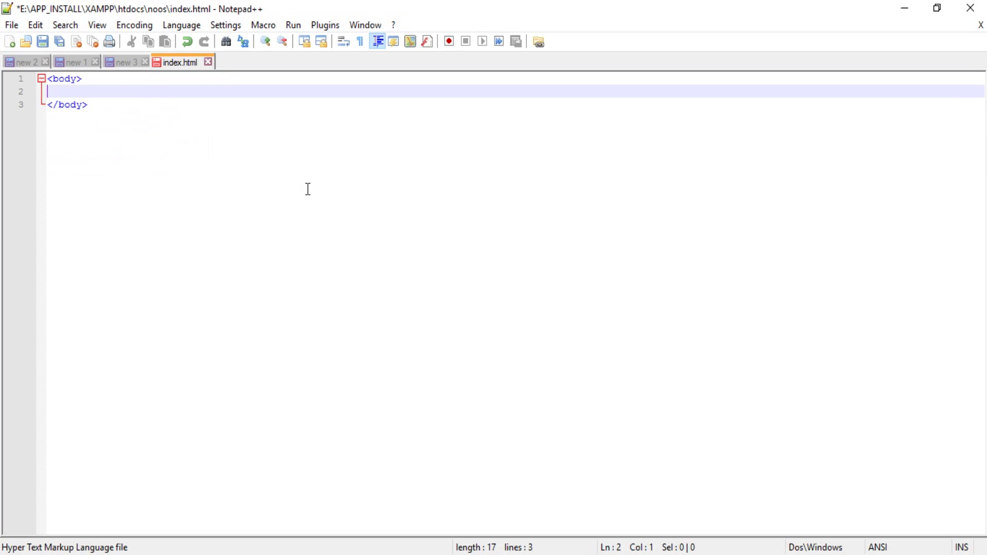
text(Hai </h3>)
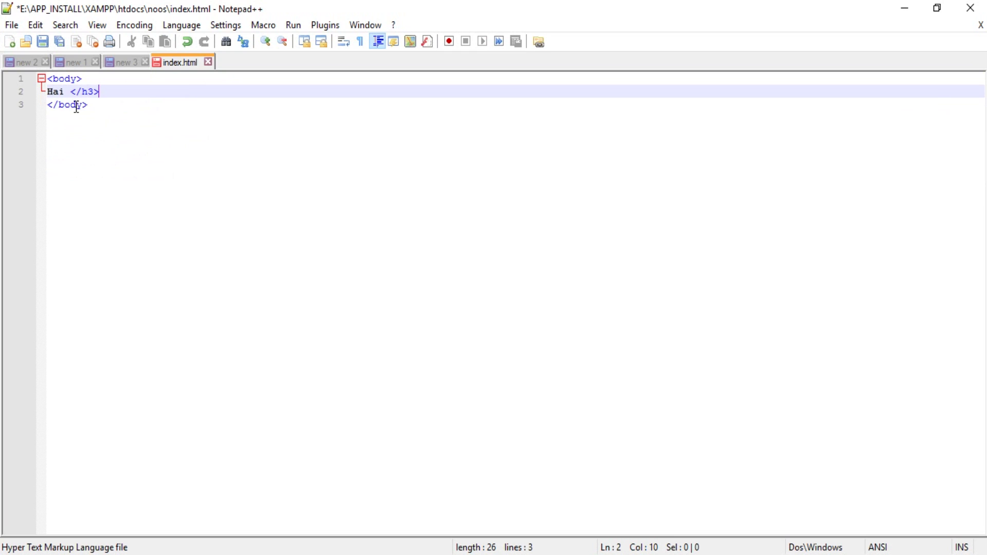
click(50, 92)
text(<)
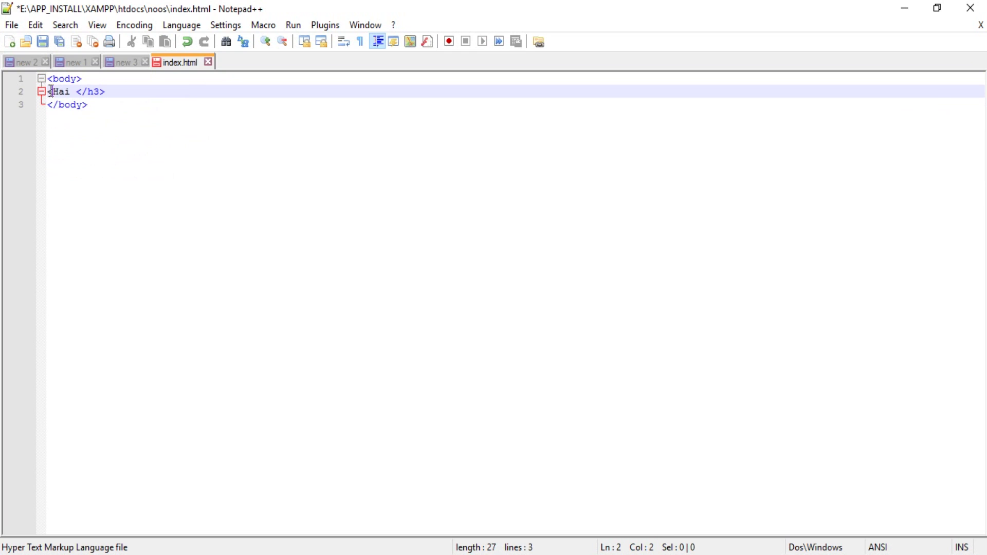
text(h3>)
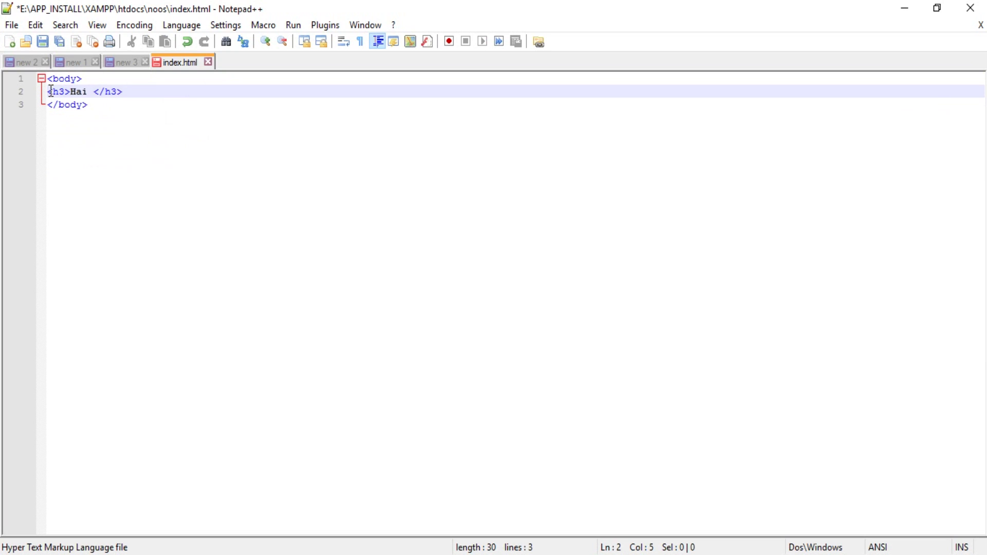
Extend the h3 heading text to "Hai there :)" and save index.html.
key(Down)
key(End)
key(Up)
key(Right)
key(Right)
text(there )
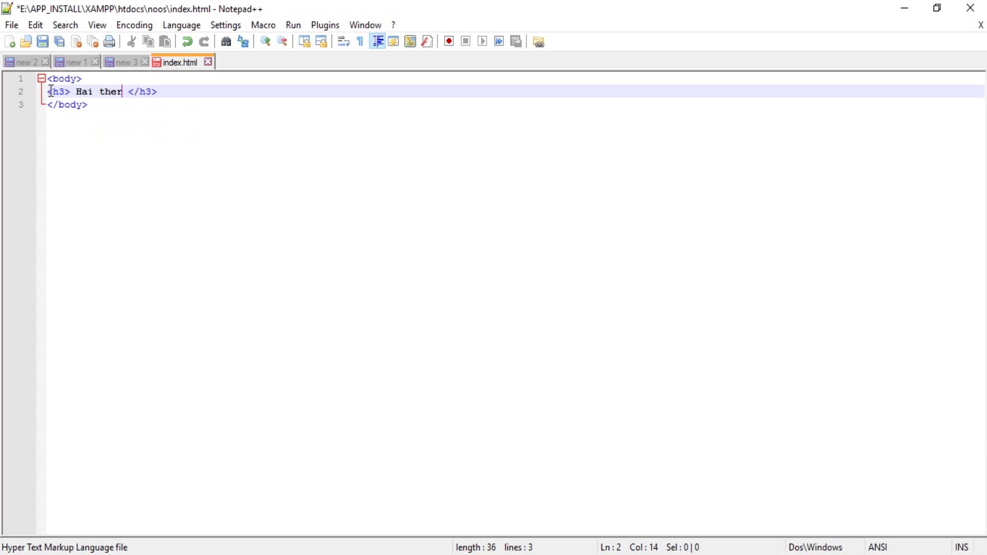
text(:))
key(ctrl+s)
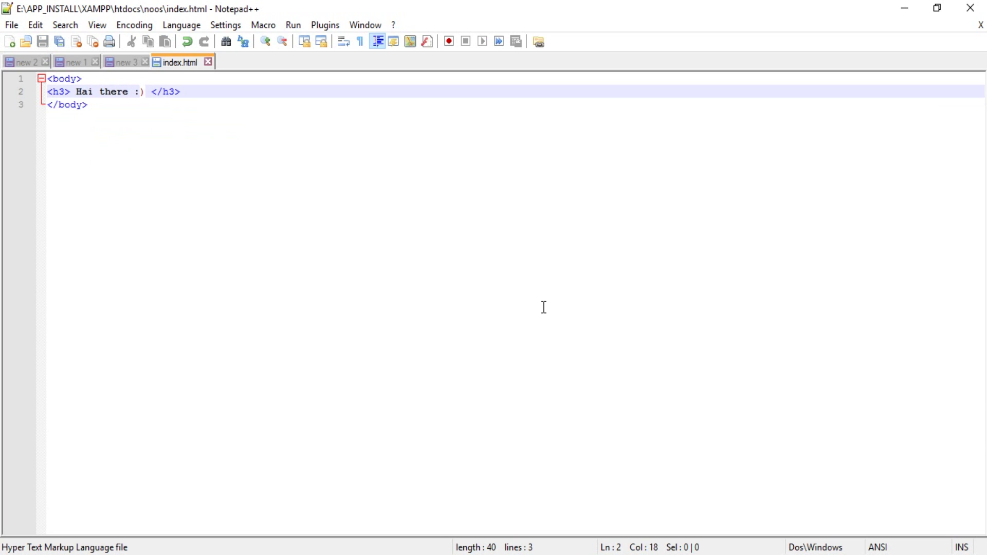
Switch to Chrome and load localhost/noos in a new tab.
key(alt+Tab)
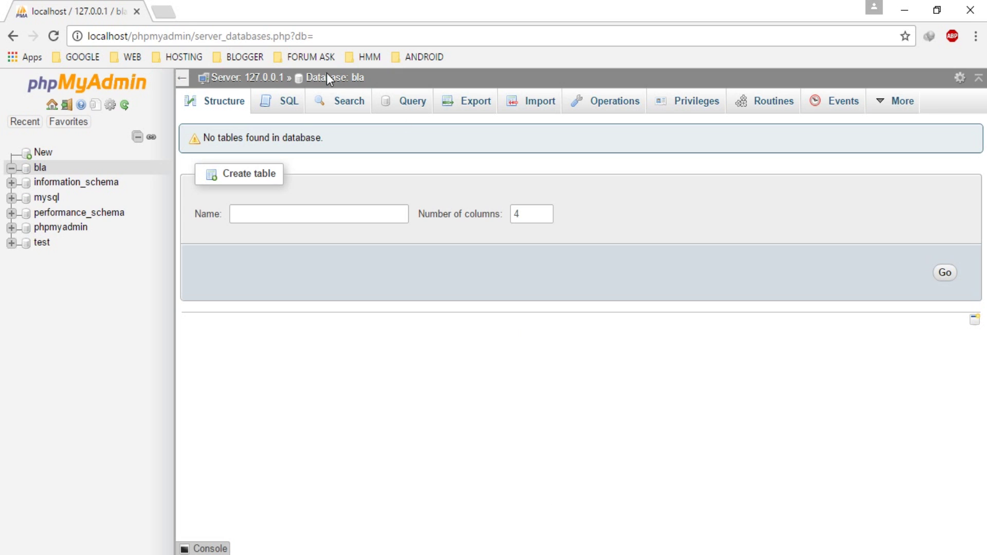
click(168, 14)
text(lo)
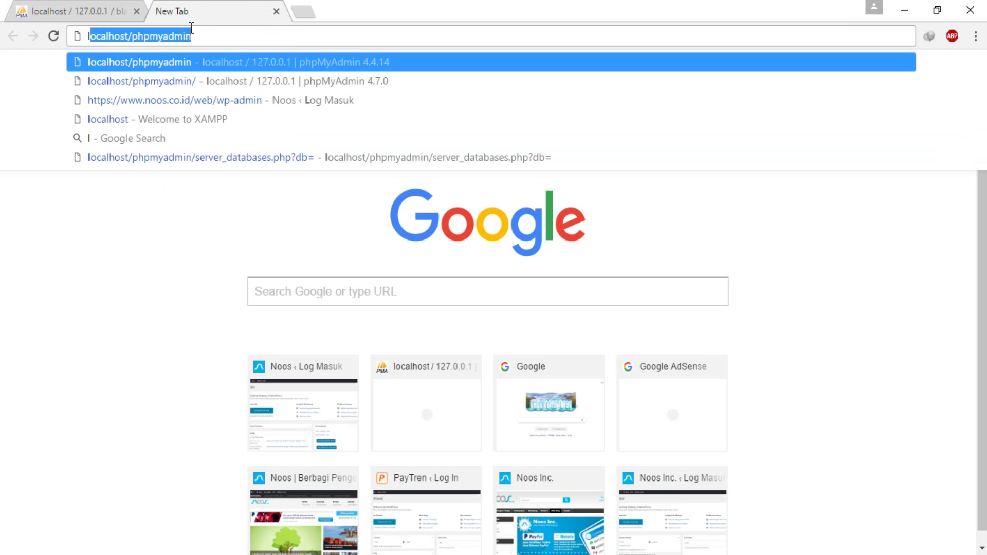
key(End)
key(BackSpace)
key(BackSpace)
key(BackSpace)
key(BackSpace)
key(BackSpace)
key(BackSpace)
key(BackSpace)
key(BackSpace)
key(BackSpace)
key(BackSpace)
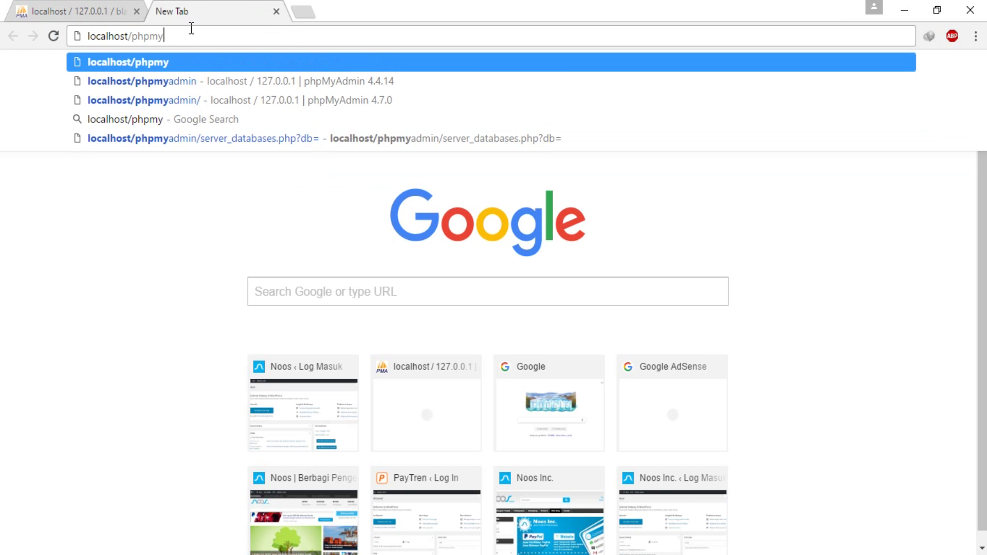
text(noos)
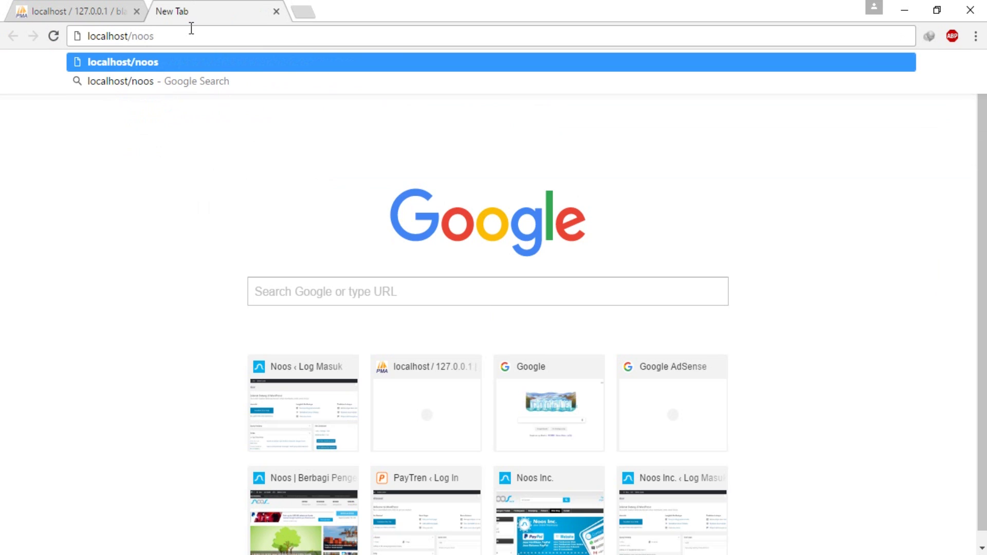
key(Return)
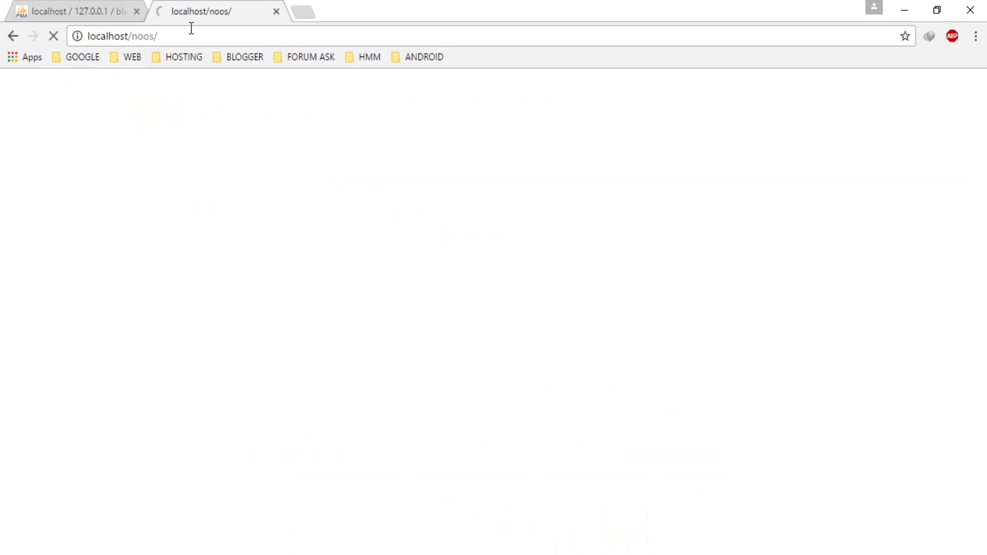